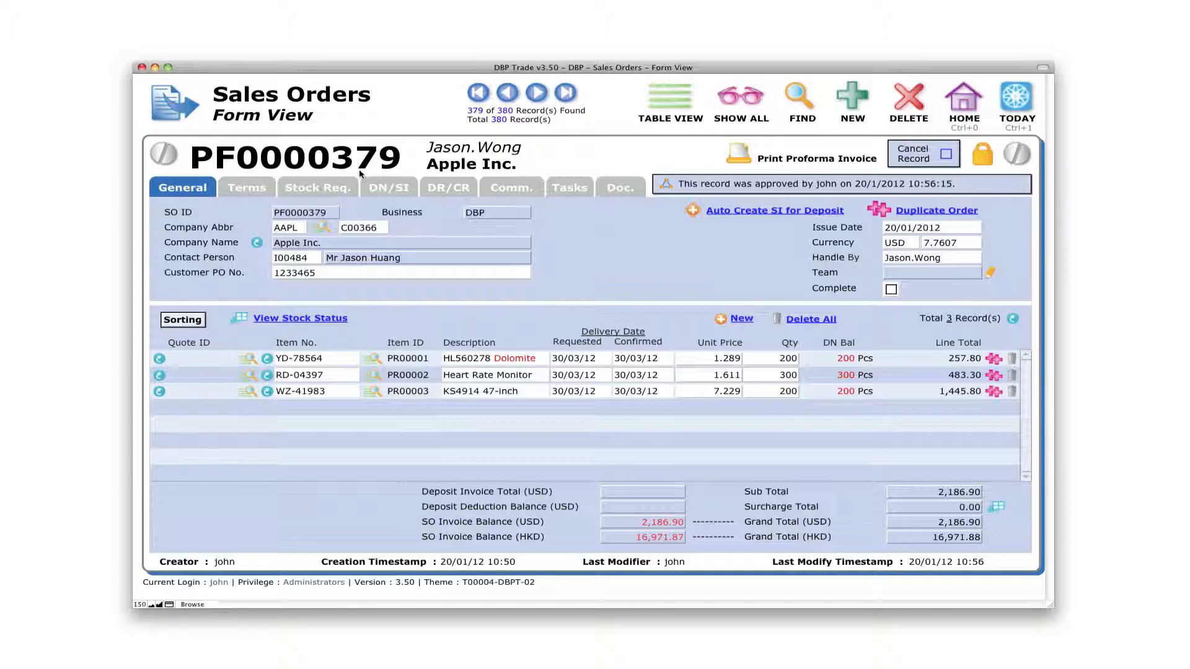
View the sales order's stock status and book 200 of item YD-78564 from stock on hand with Auto Select (FIFO/LIFO)
click(644, 411)
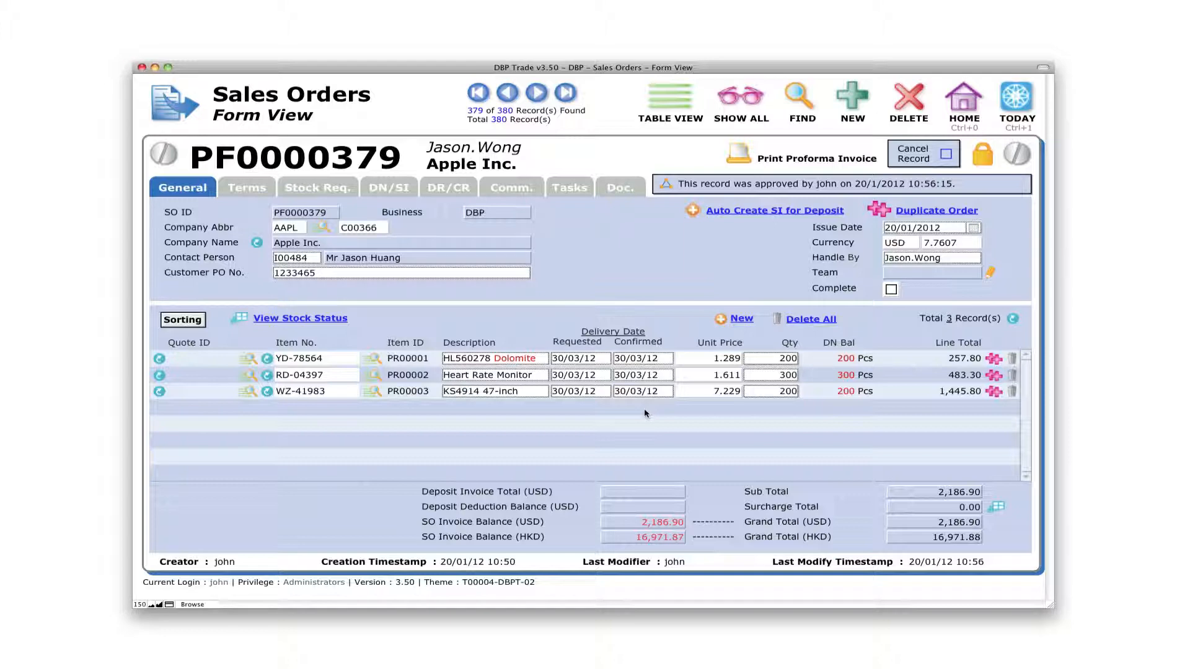
click(307, 321)
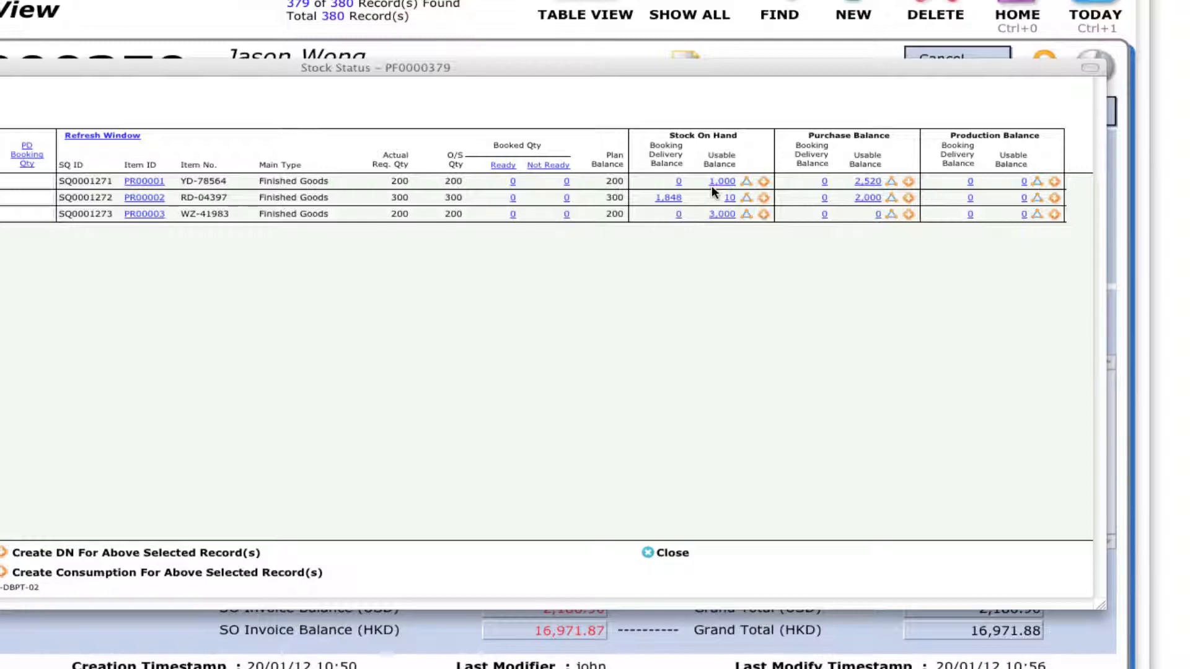
click(746, 181)
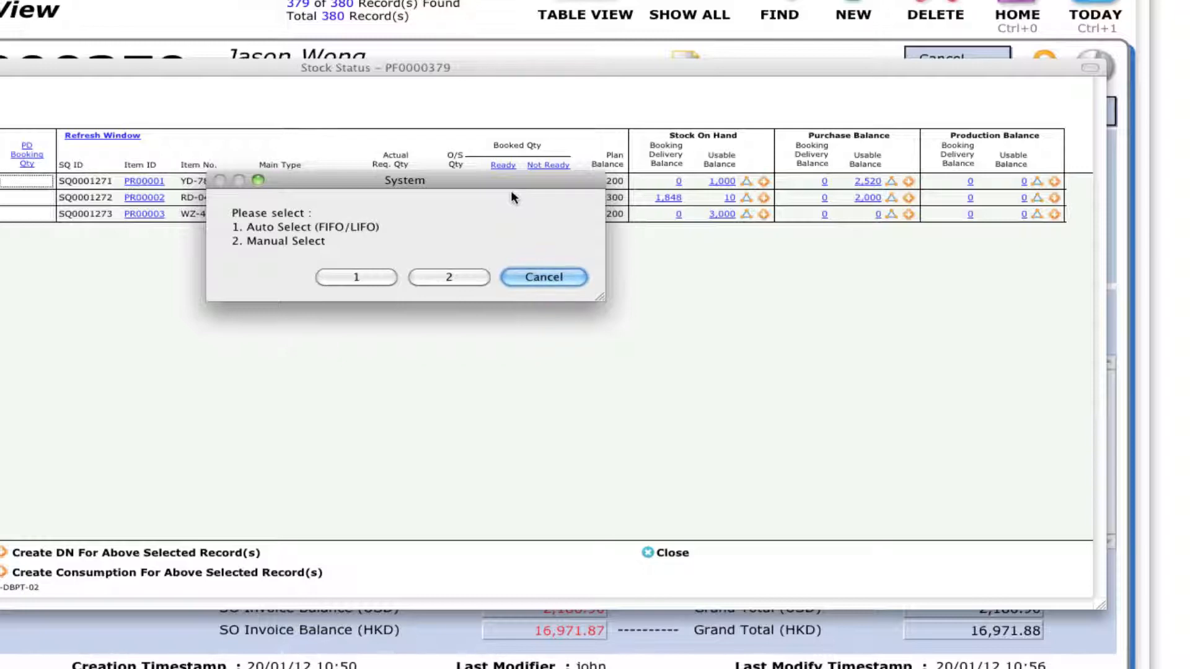
click(339, 279)
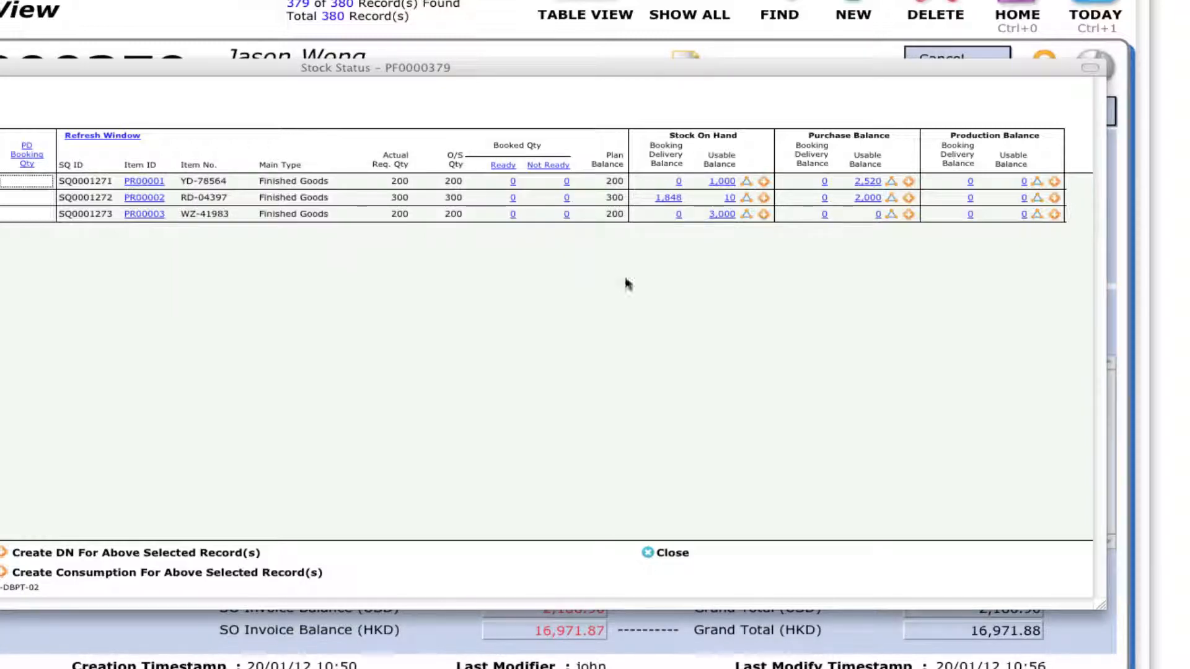
click(763, 182)
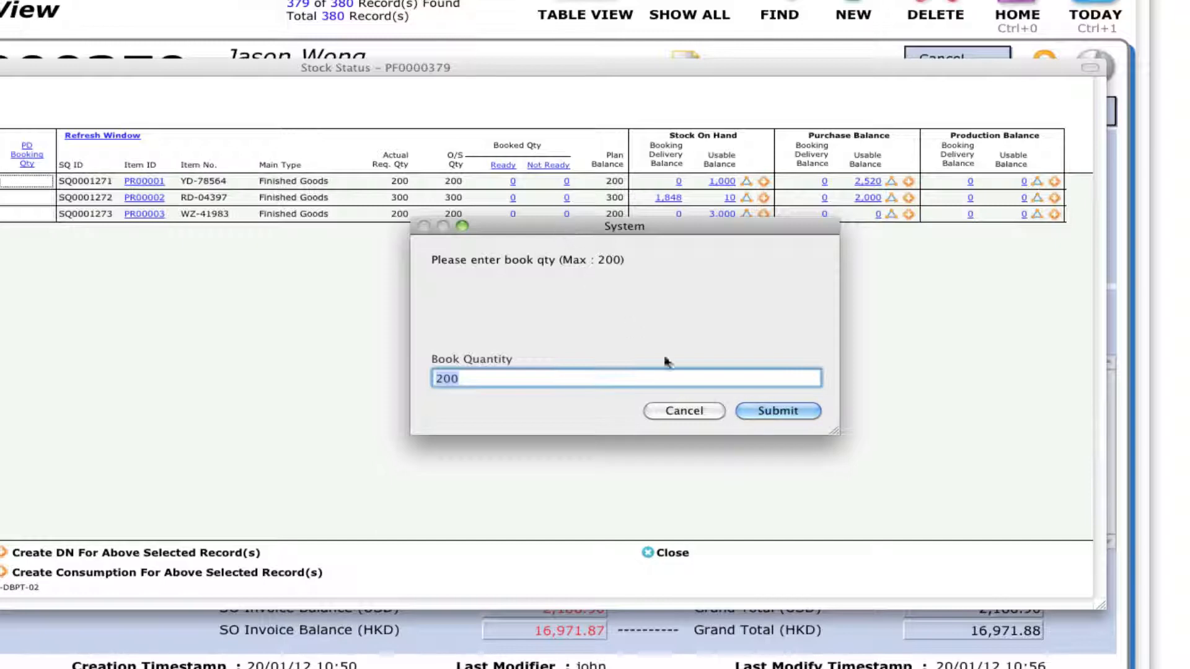
click(784, 414)
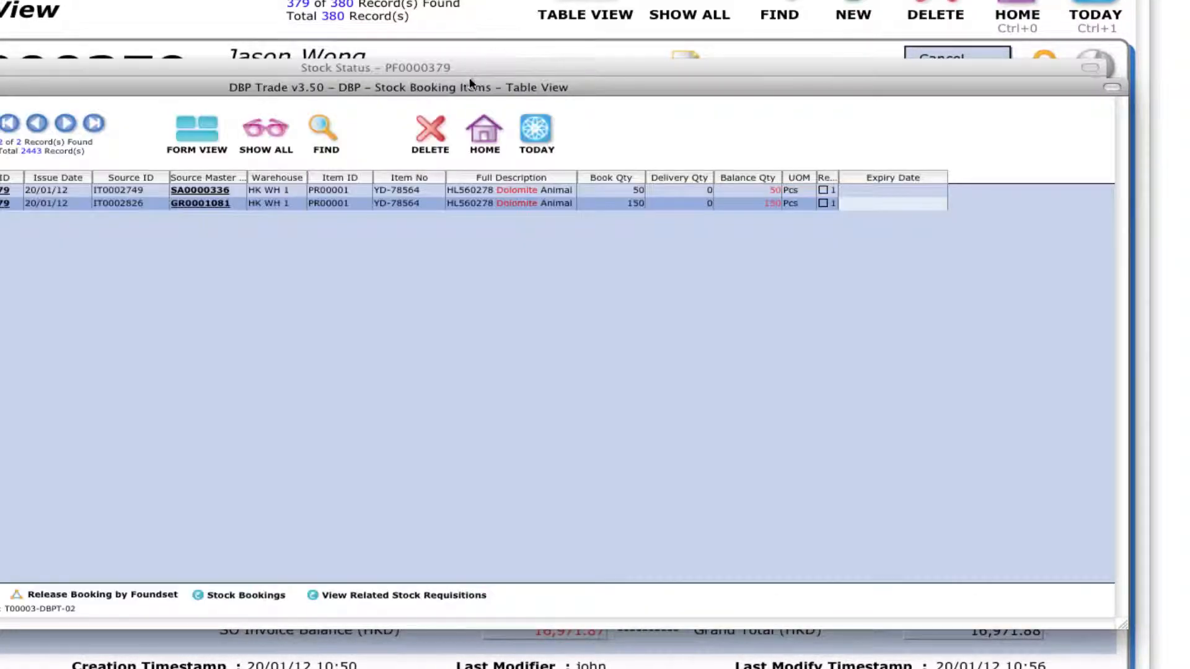
Examine the stock booking items for YD-78564, including the goods receipt note behind the 150-piece line, and close both windows
drag(471, 82, 539, 89)
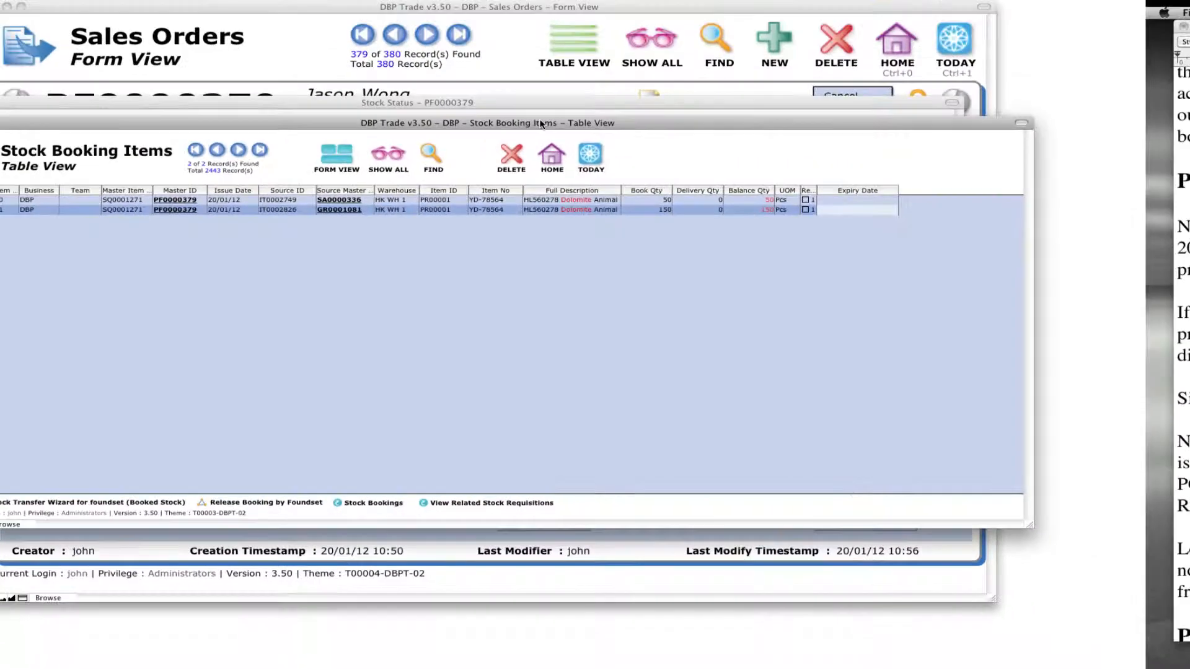
drag(382, 96, 508, 99)
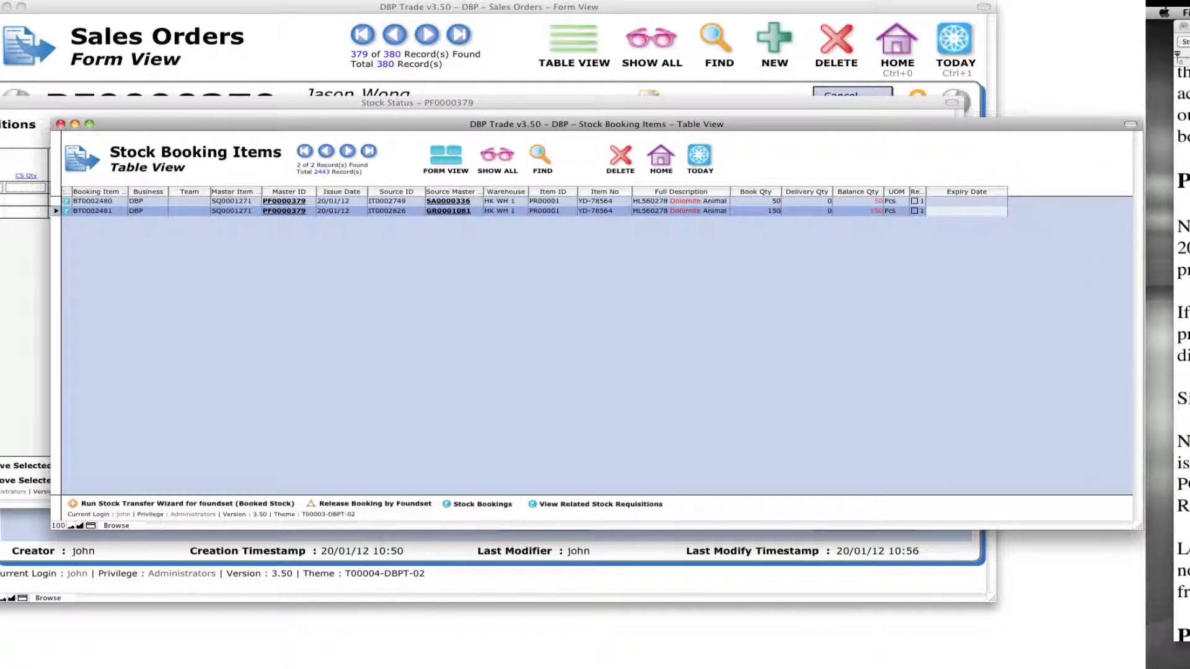
drag(1139, 527, 1014, 451)
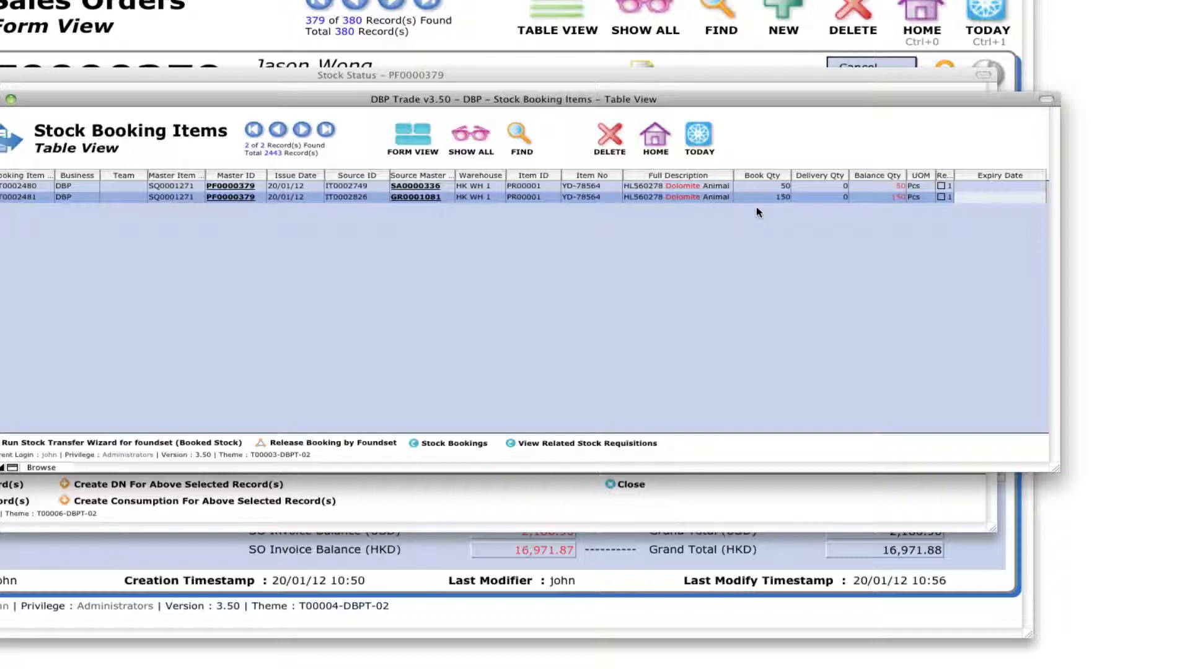
click(408, 198)
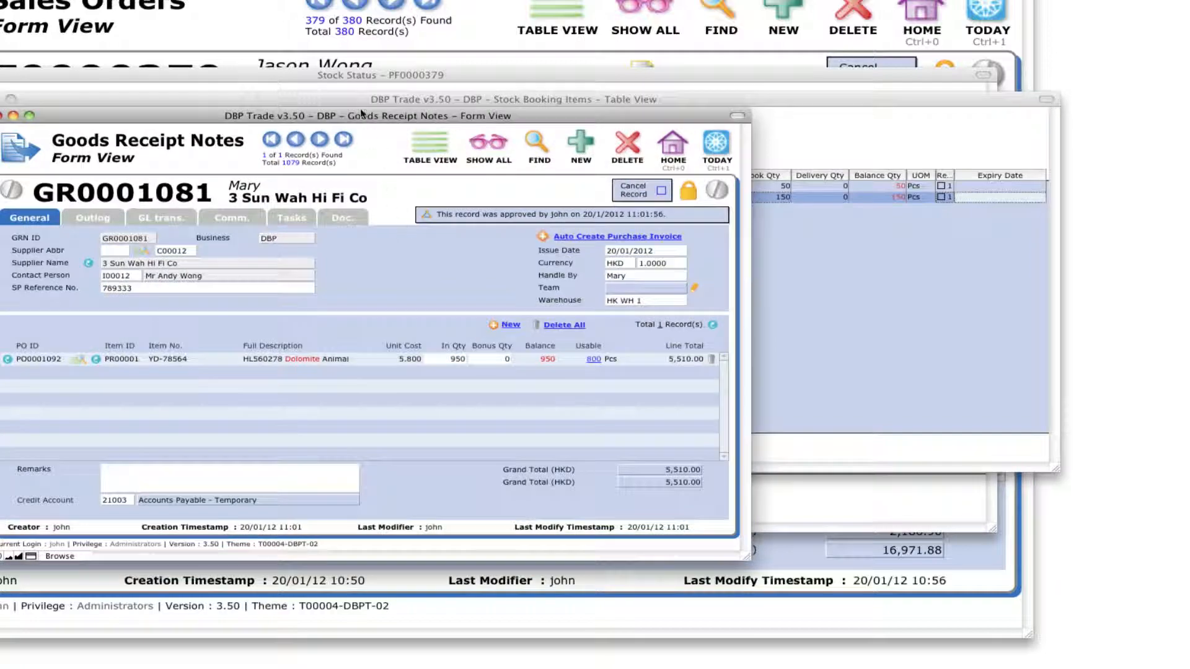
drag(362, 114, 554, 136)
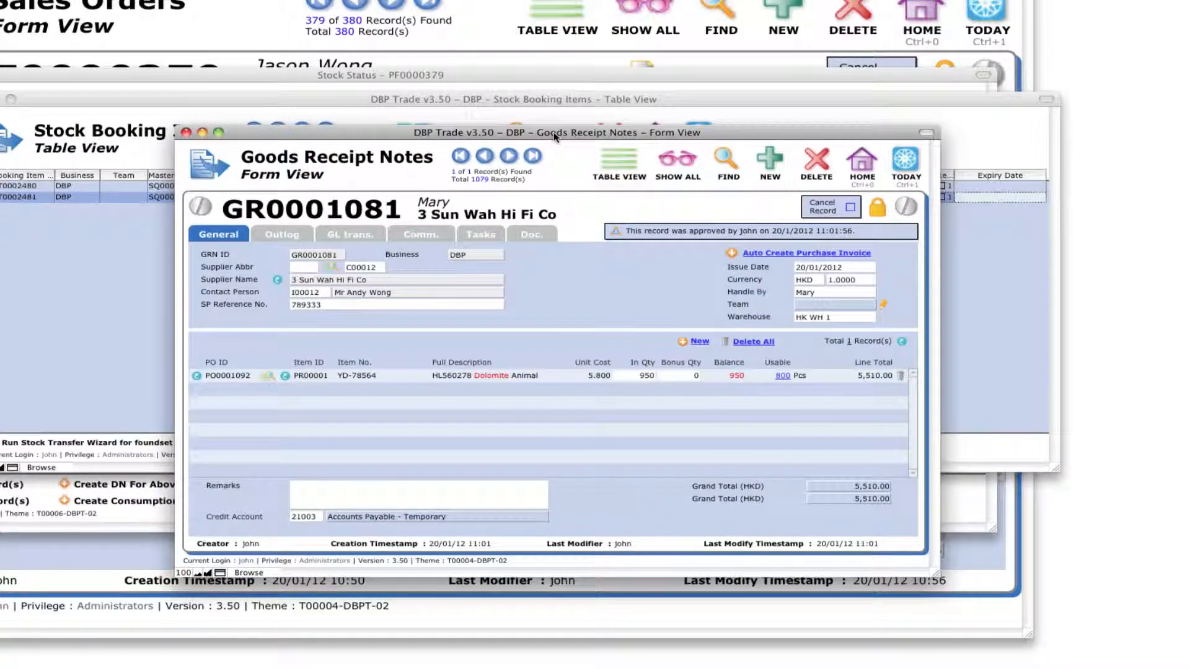
key(super+w)
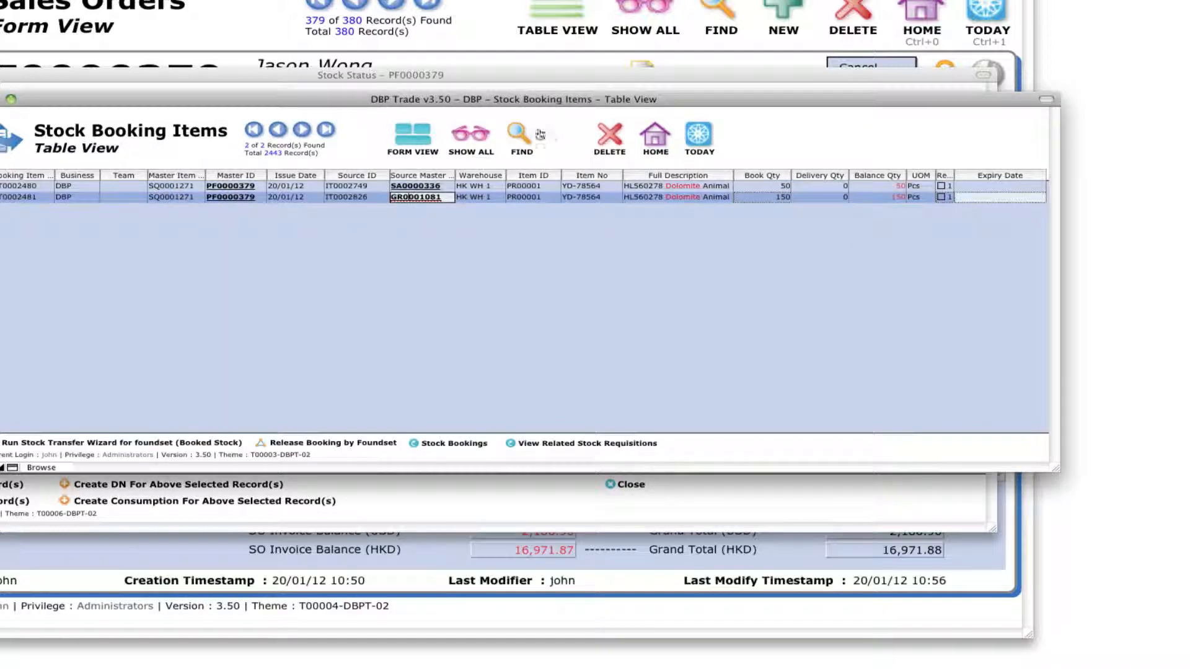
drag(470, 102, 500, 129)
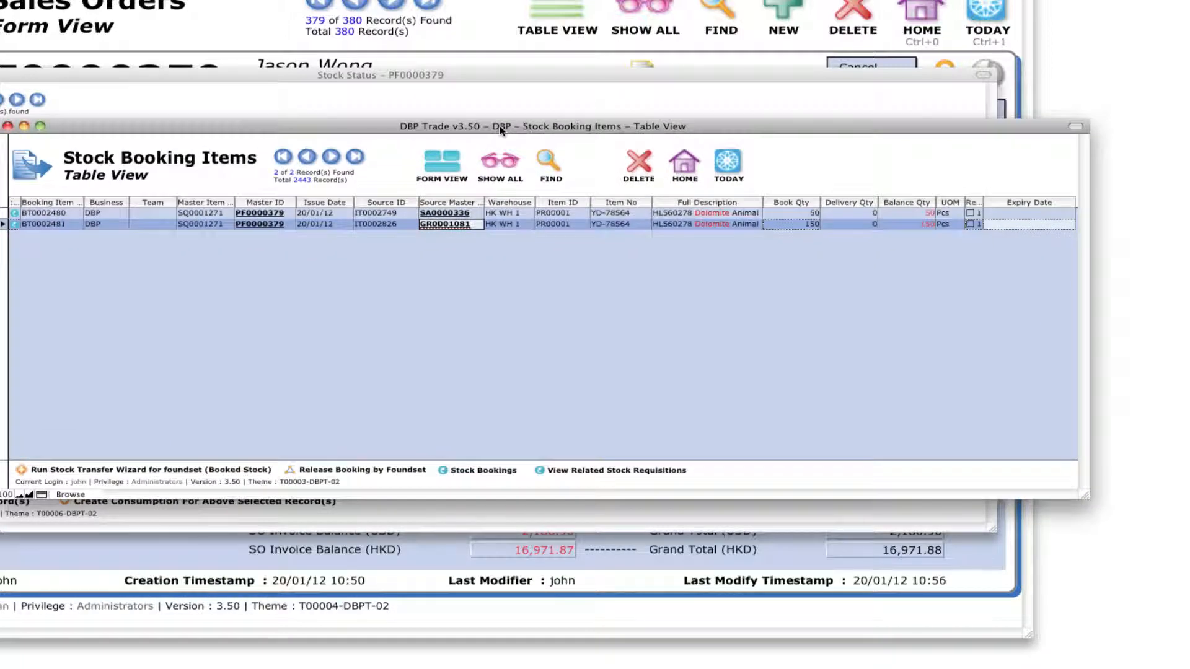
key(super+w)
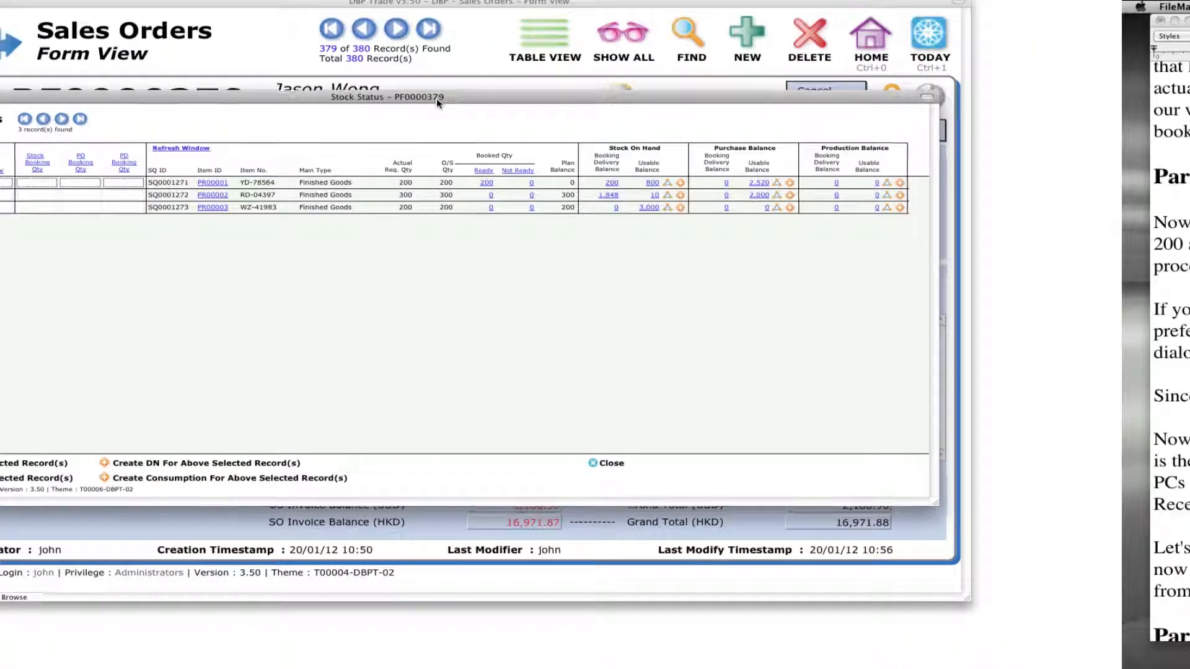
Check which purchase order items make up the usable purchase balance of item RD-04397
drag(436, 98, 564, 119)
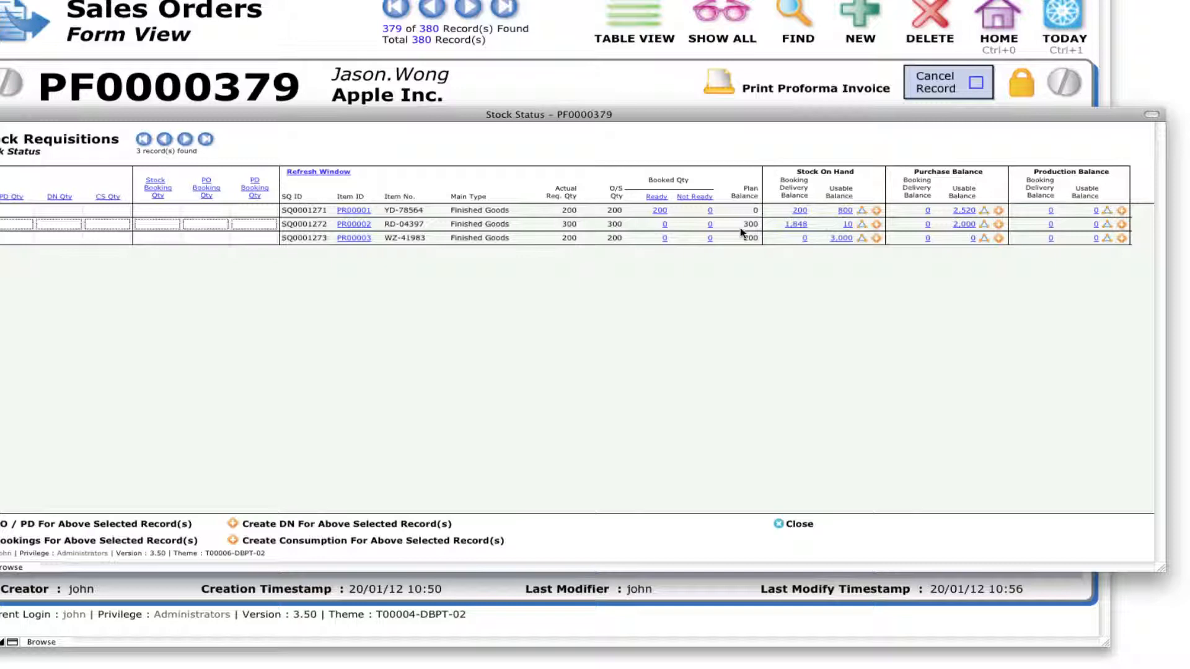
click(965, 226)
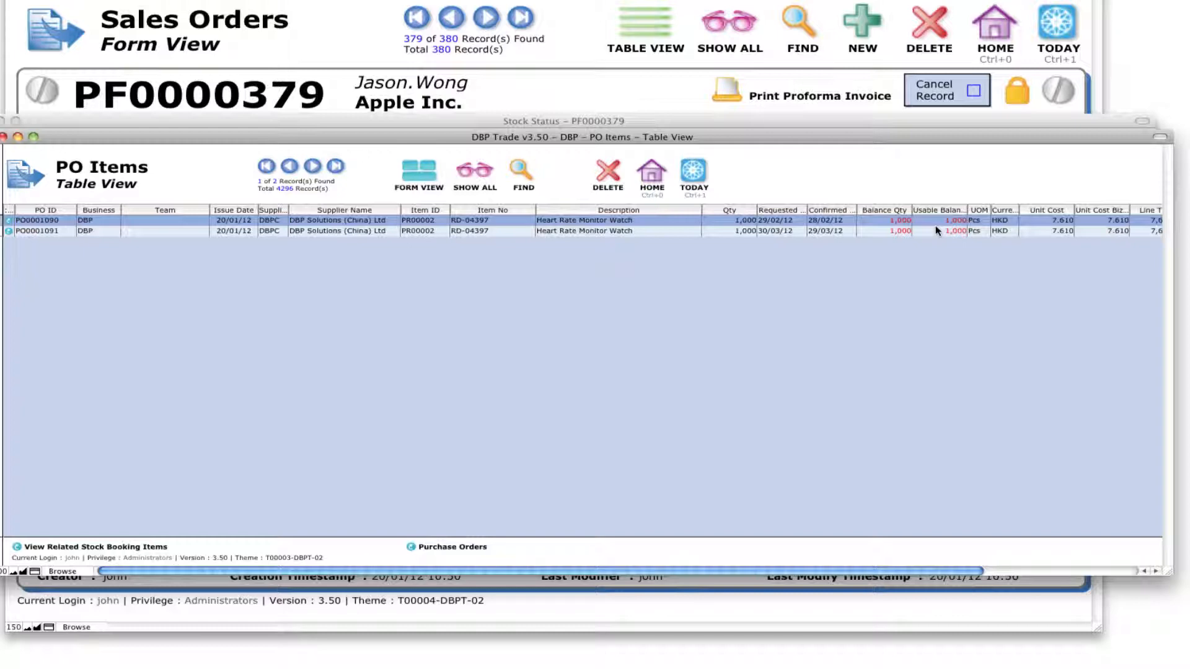
key(super+w)
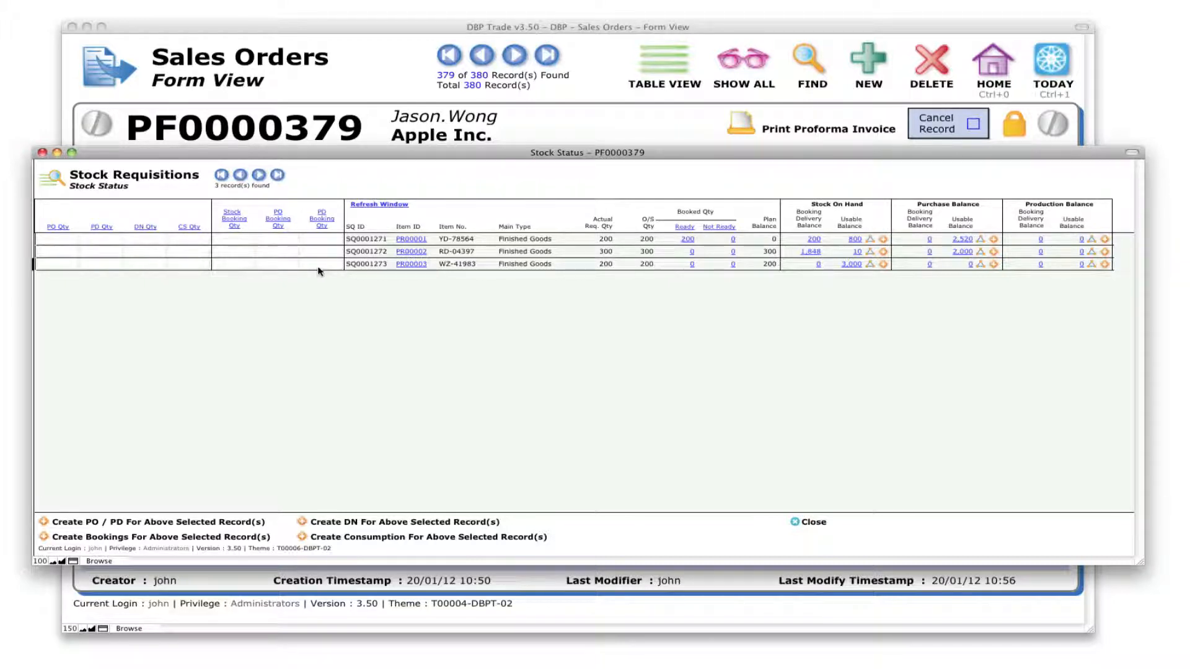
Fill in the PO booking quantities for the requisitions, but clear the one for WZ-41983 and set its stock booking quantity to 200
click(289, 223)
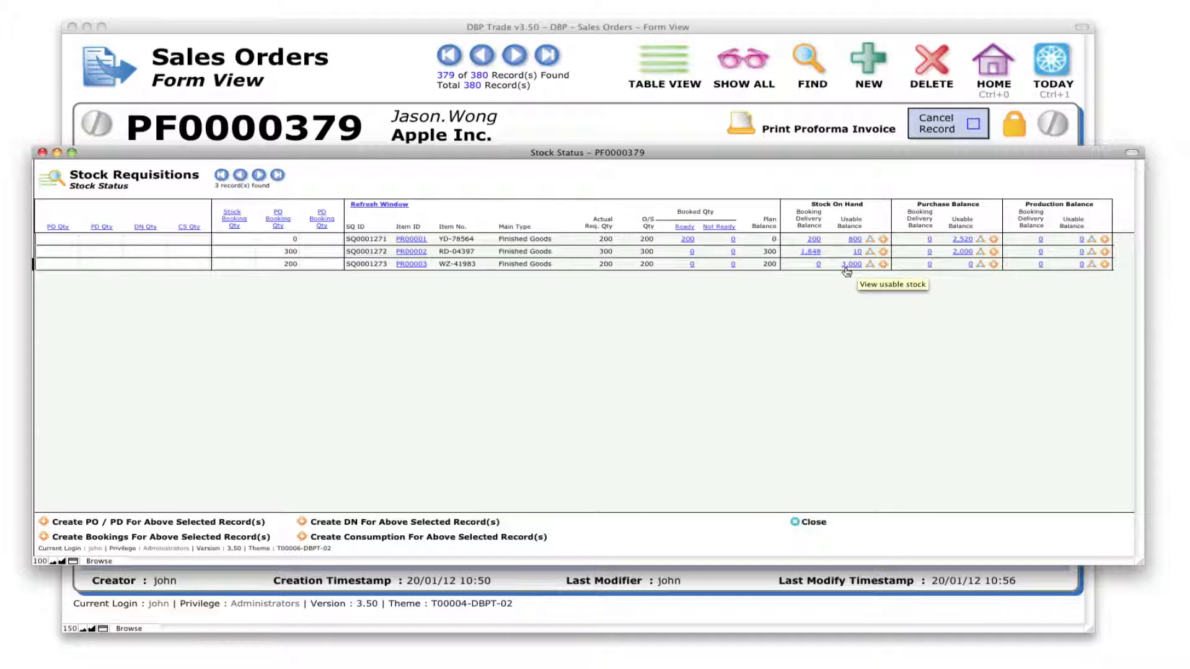
click(288, 265)
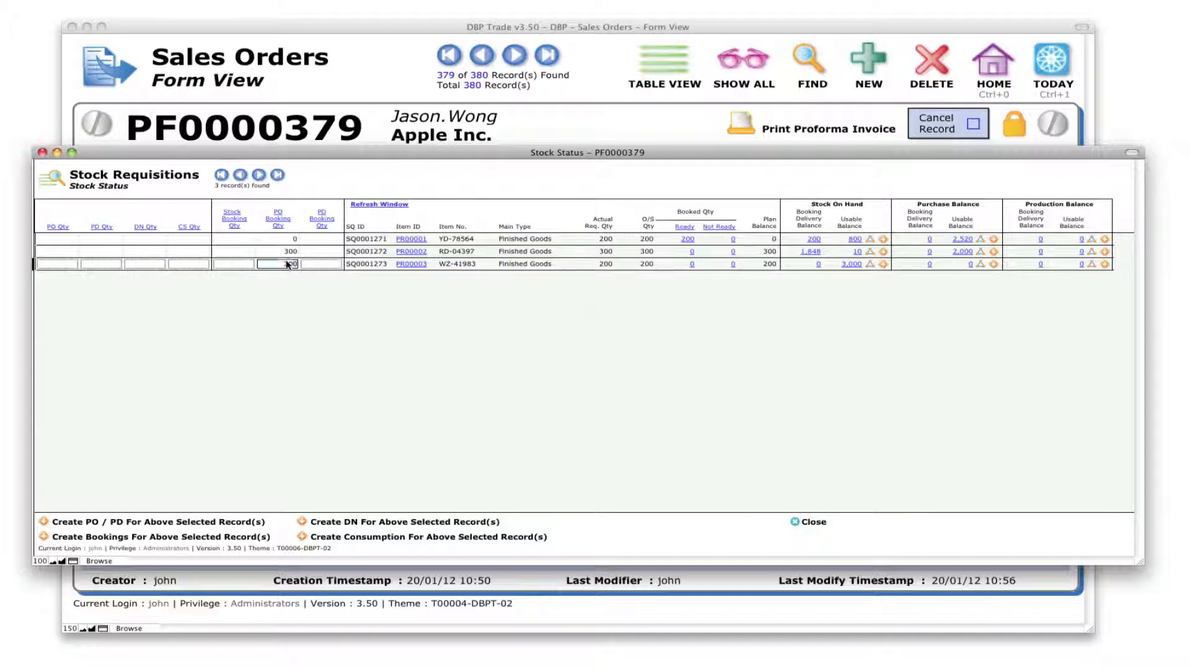
double_click(288, 264)
key(BackSpace)
click(236, 264)
text(200)
click(263, 282)
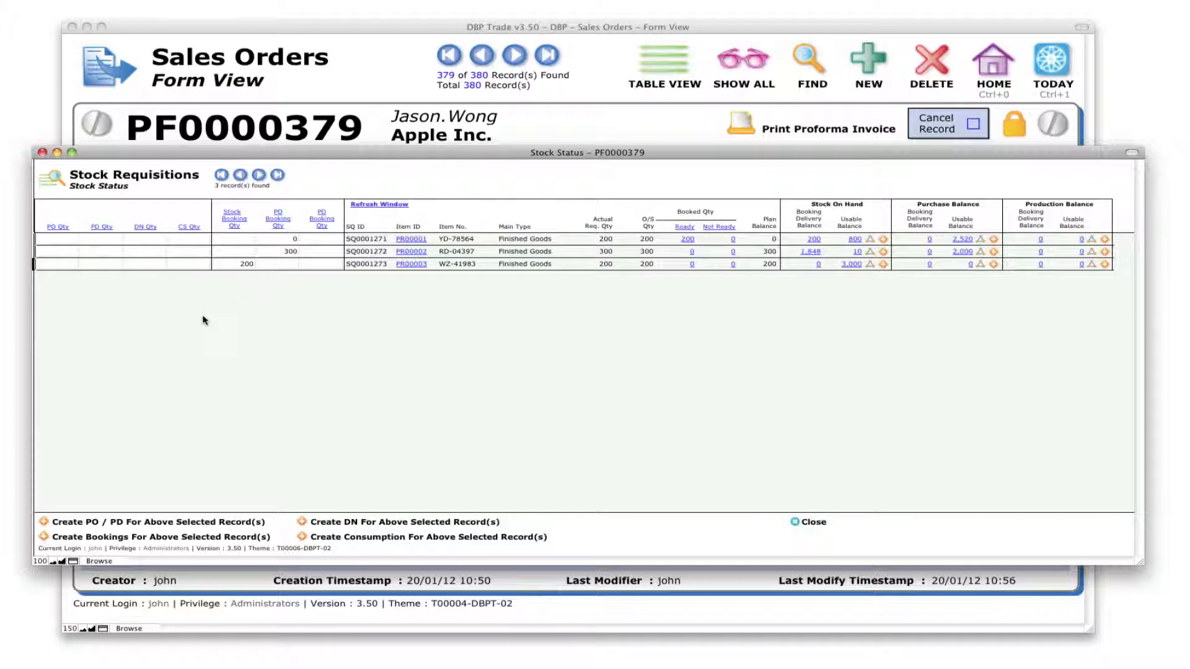
Create the booking records for the entered stock and PO quantities
click(208, 542)
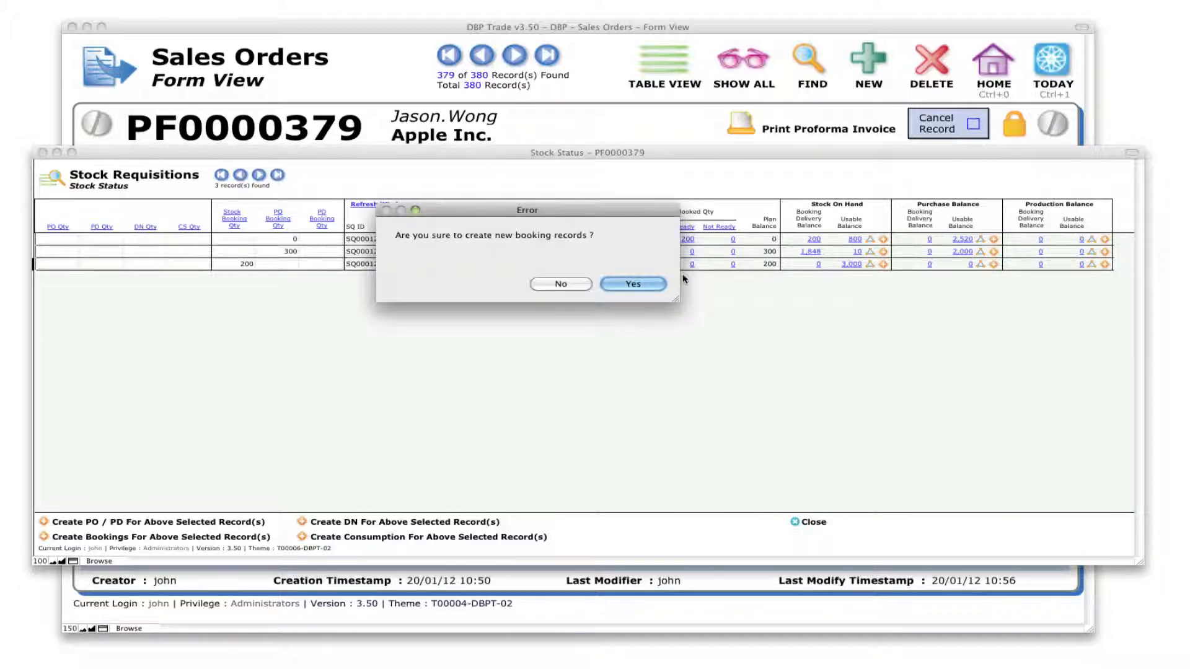
click(632, 284)
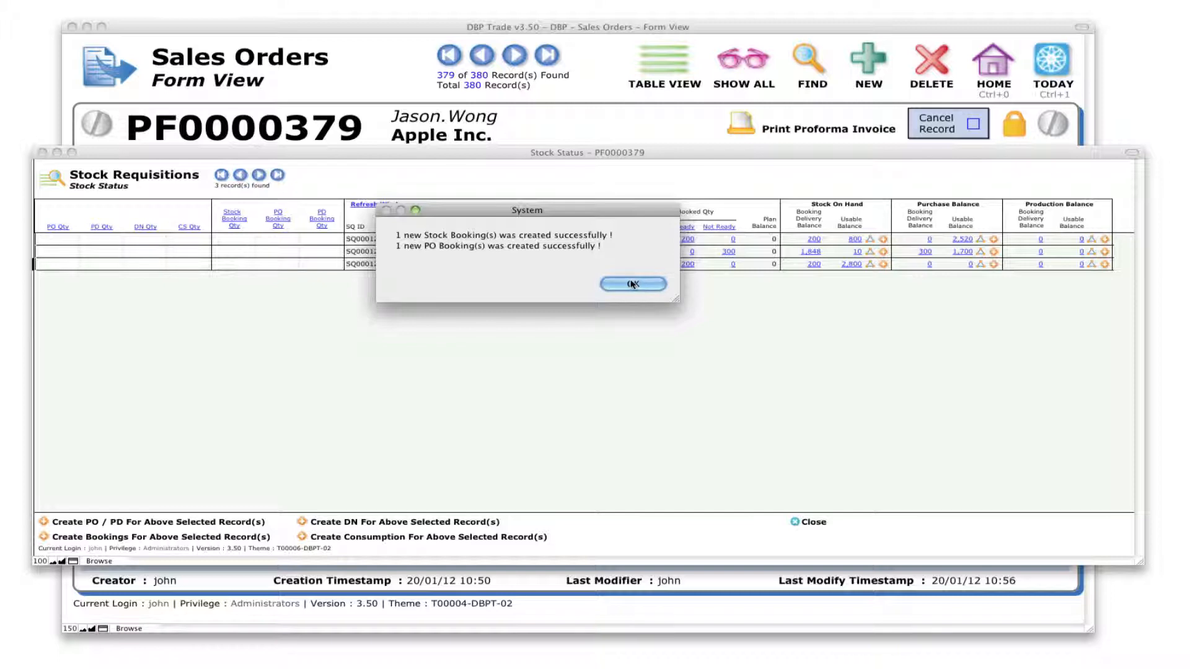
click(632, 284)
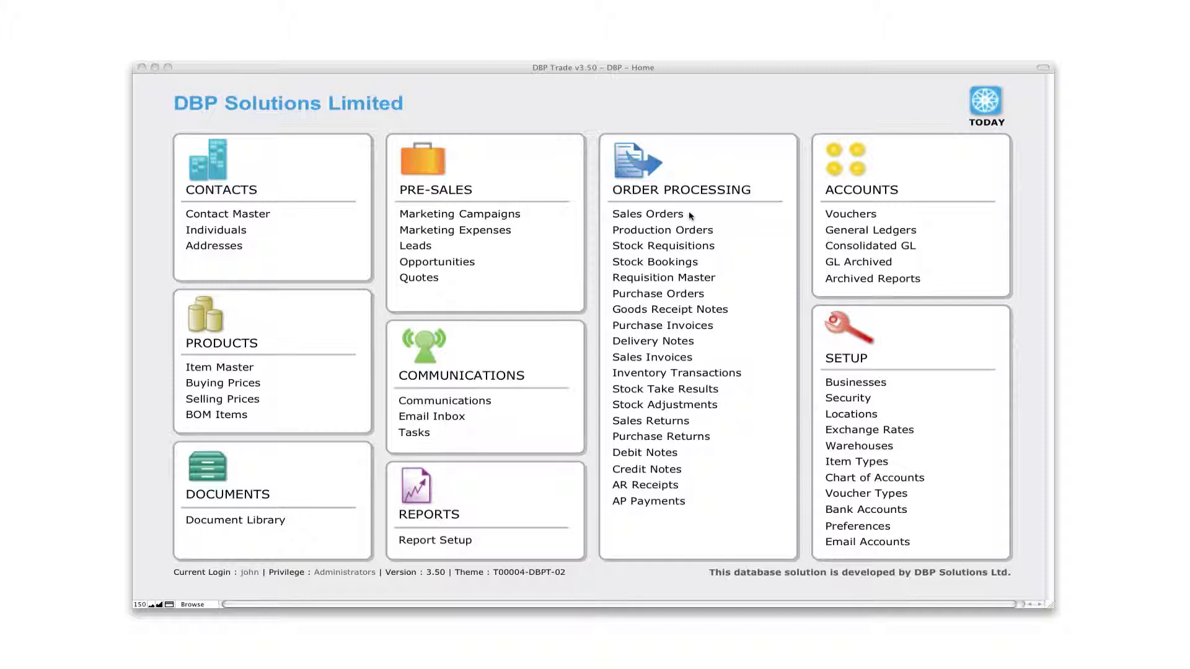
Create a new stock booking with the description Order Forecast for Q1, 2012 from Customer "AAPL"
click(664, 265)
click(663, 266)
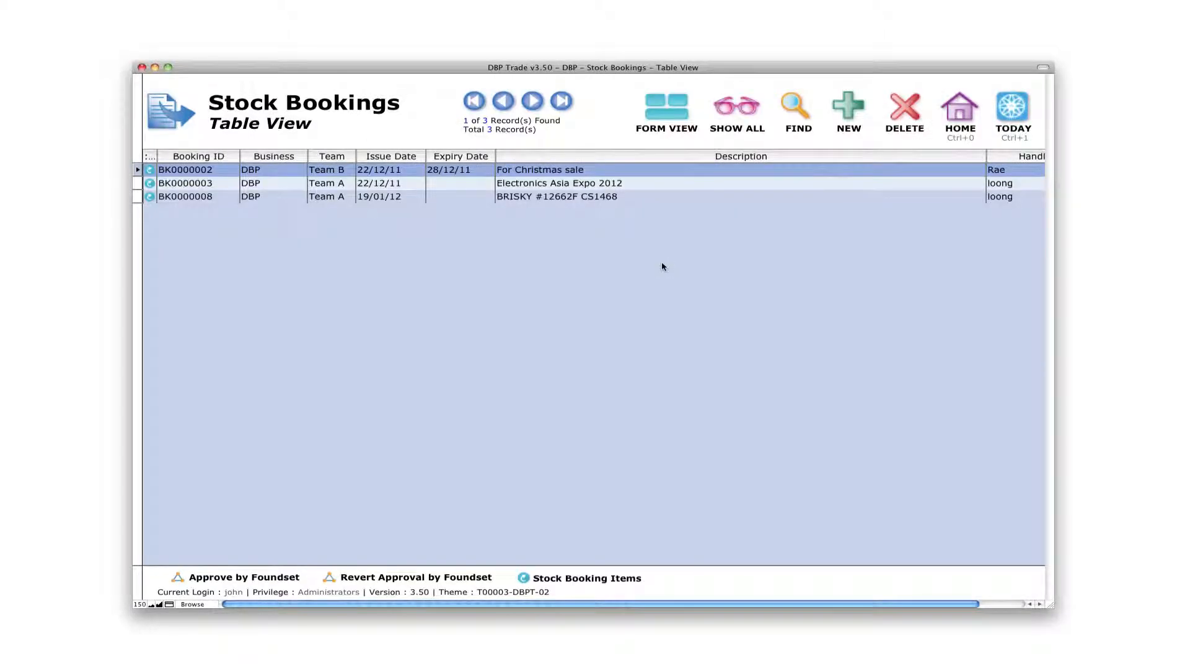
click(844, 113)
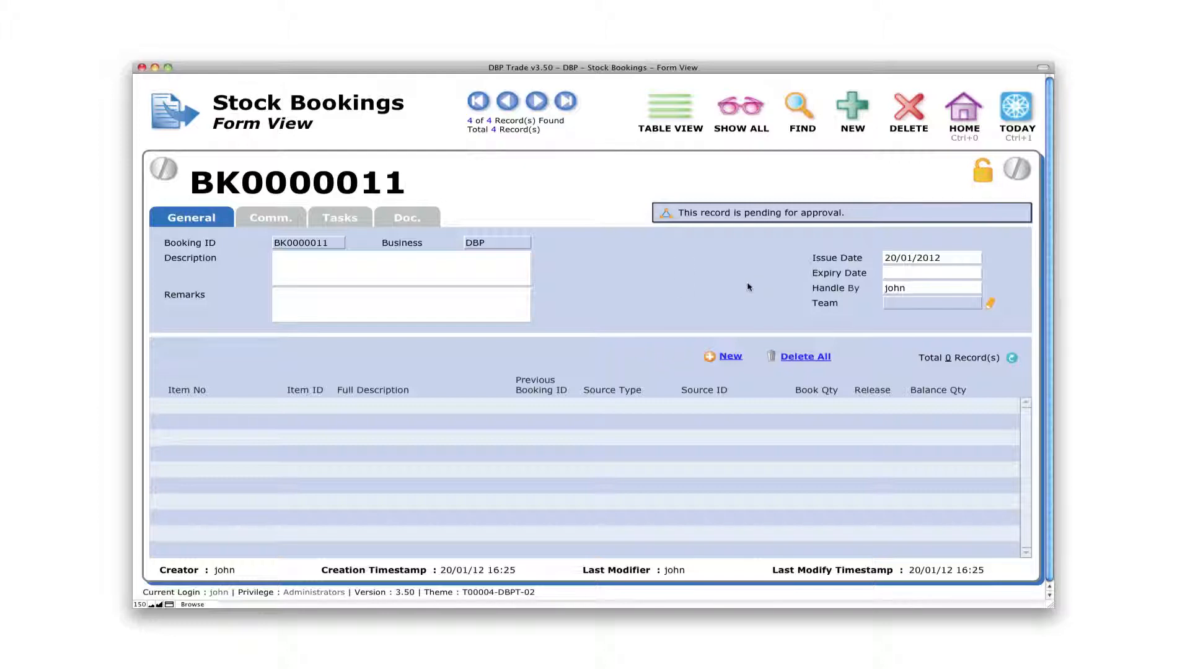
click(365, 274)
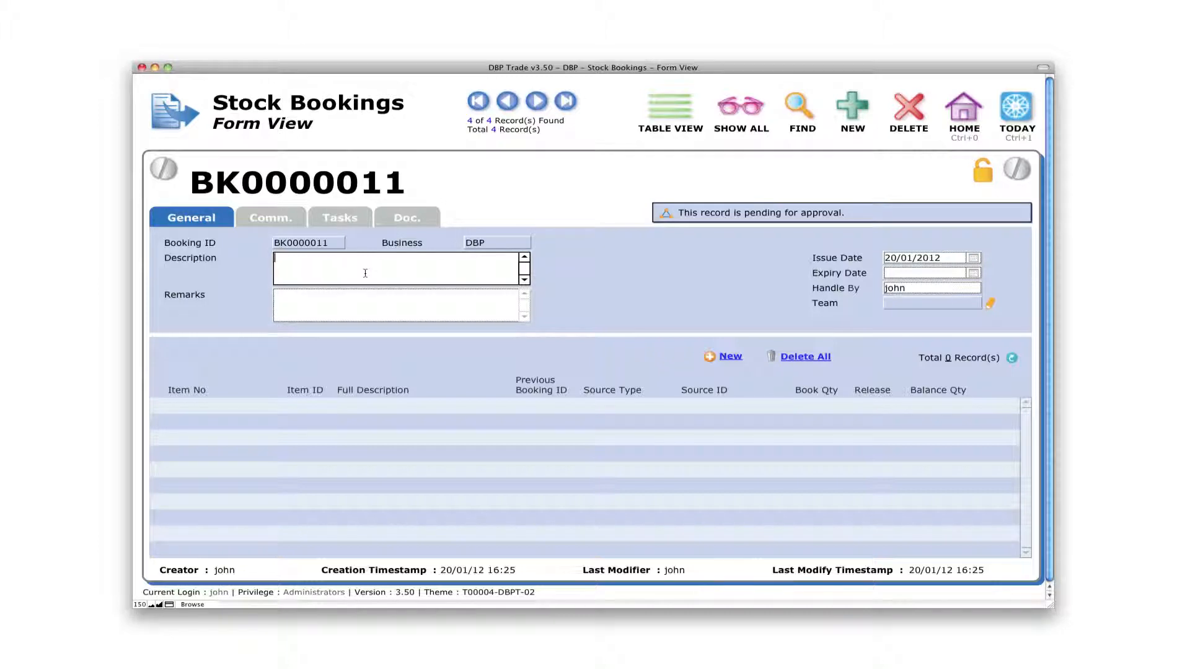
text(Order Forecast )
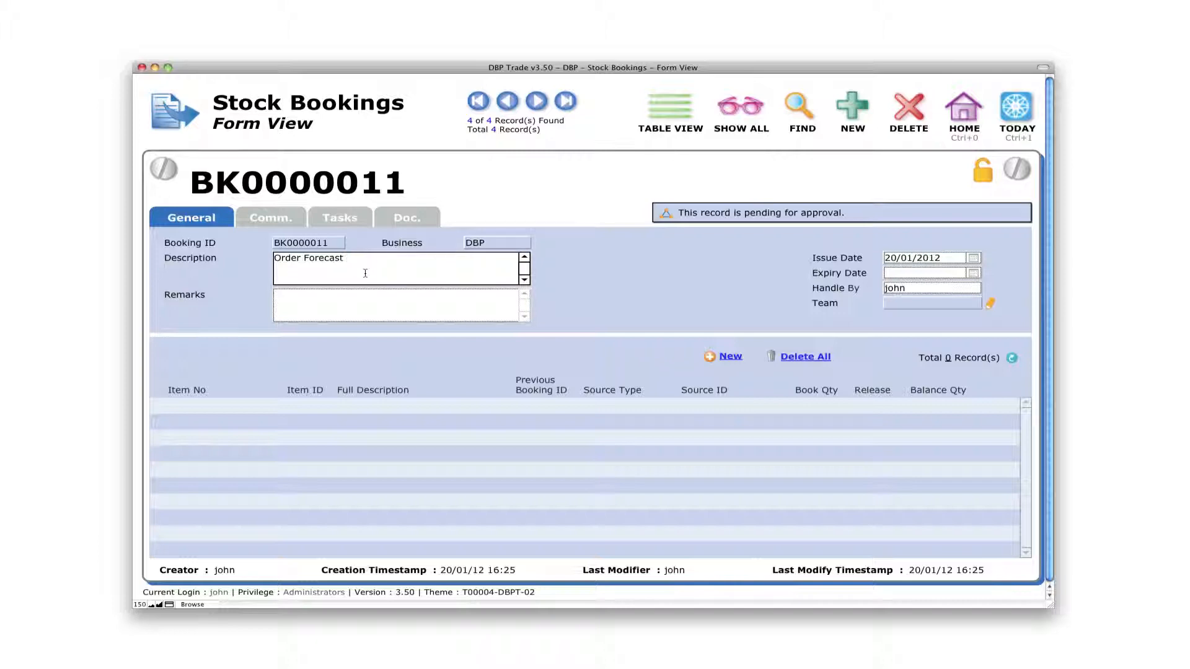
text(for Q1, 2012 from Customer "AAPL")
click(602, 286)
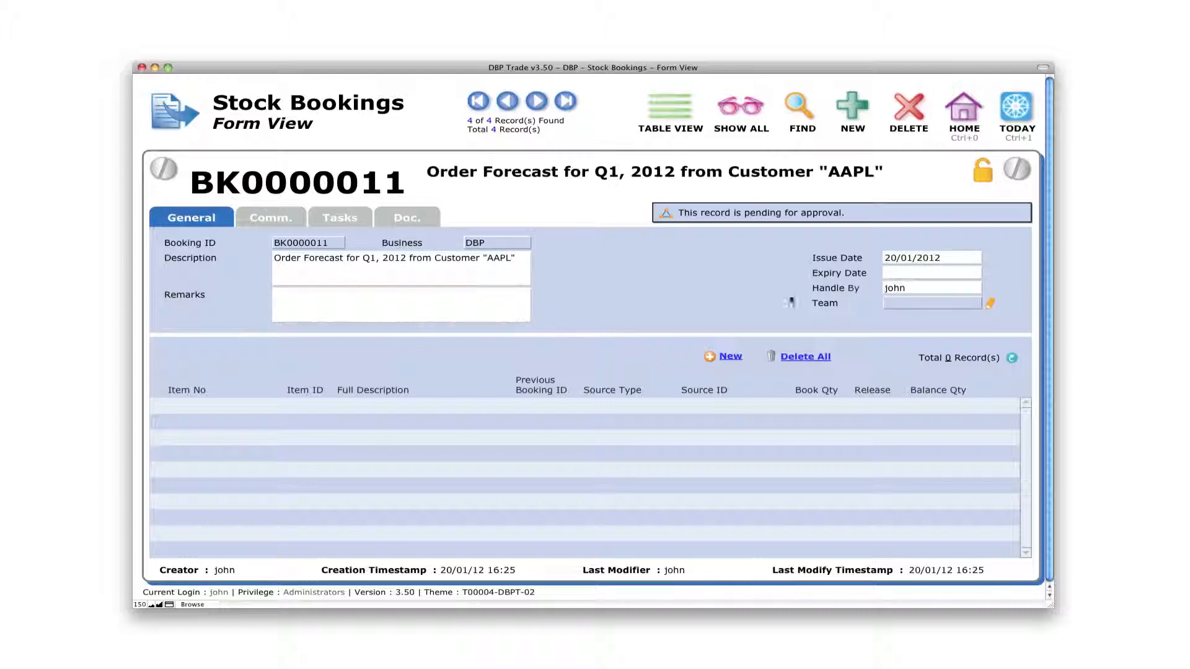
Set the stock booking's expiry date to 30/03/2012
click(919, 274)
click(974, 274)
click(991, 287)
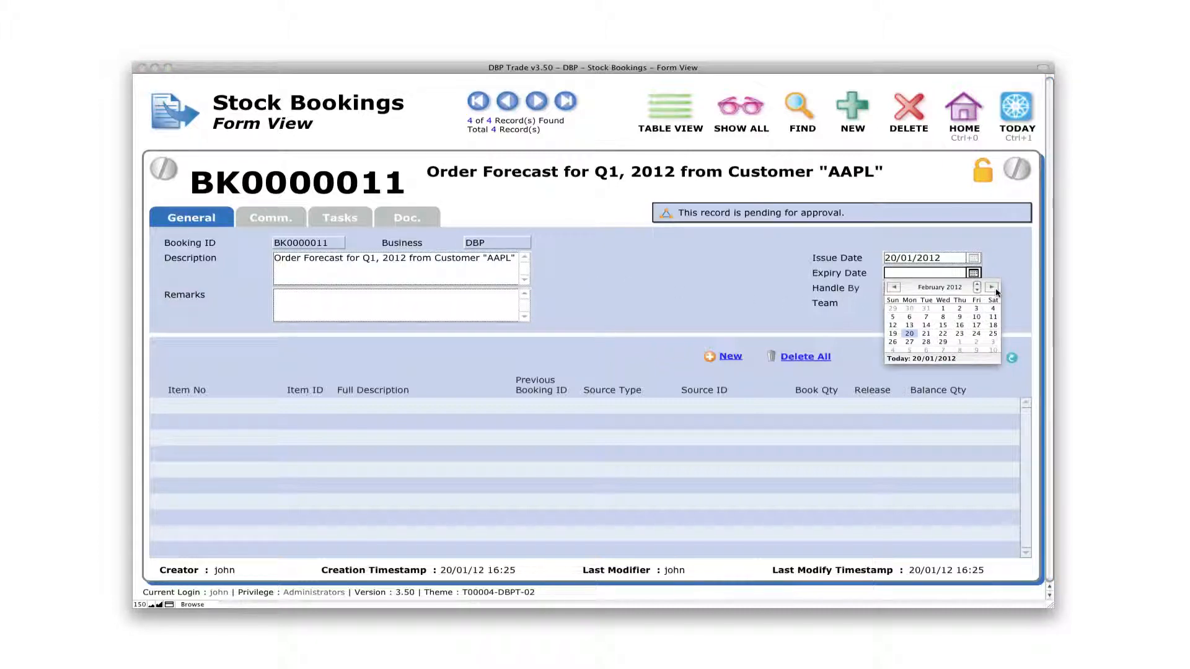
click(992, 287)
click(977, 342)
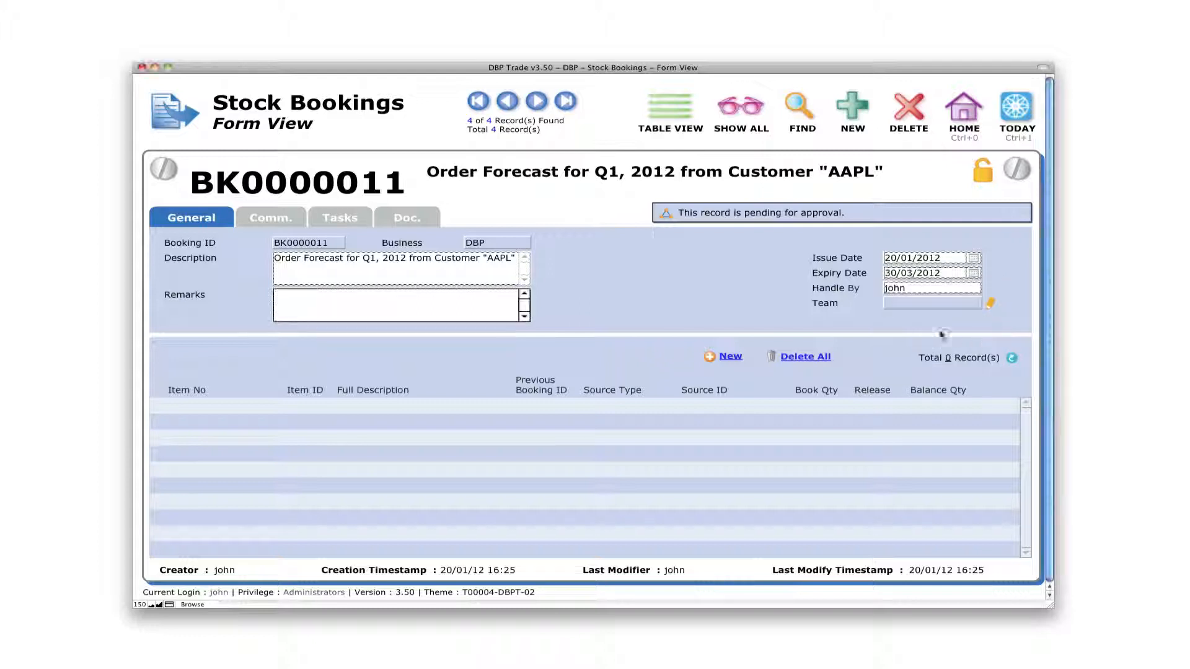
click(815, 294)
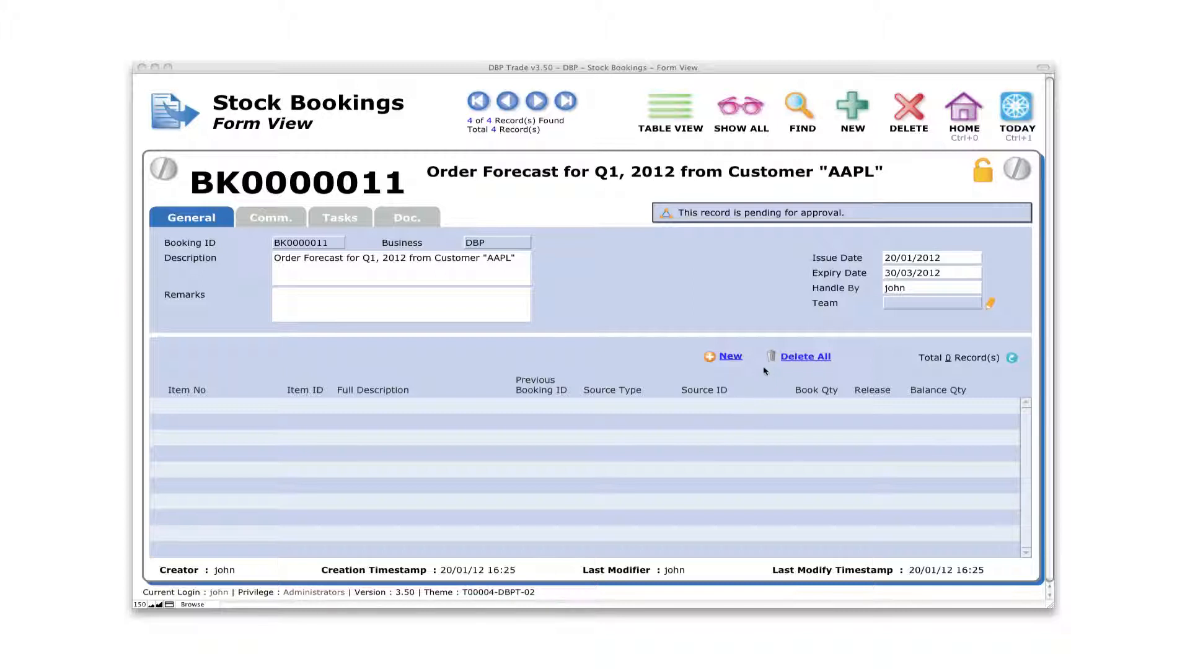
Add a line to the stock booking and pick item ZR-74148 for it from the item search
click(733, 361)
click(732, 358)
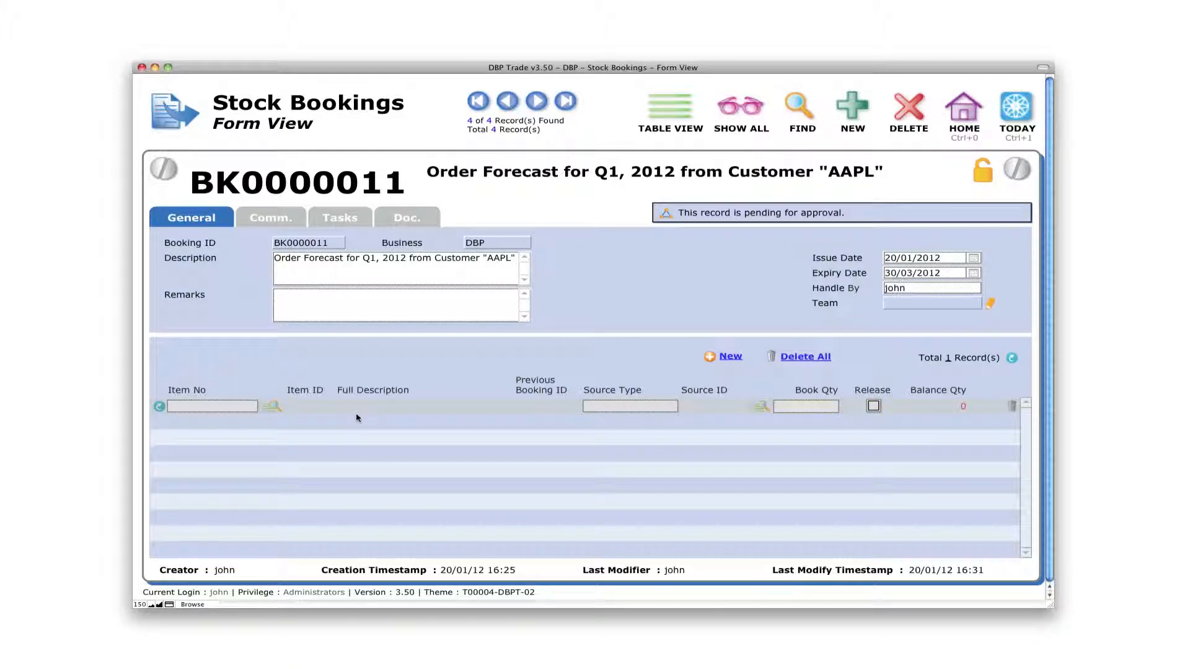
click(204, 408)
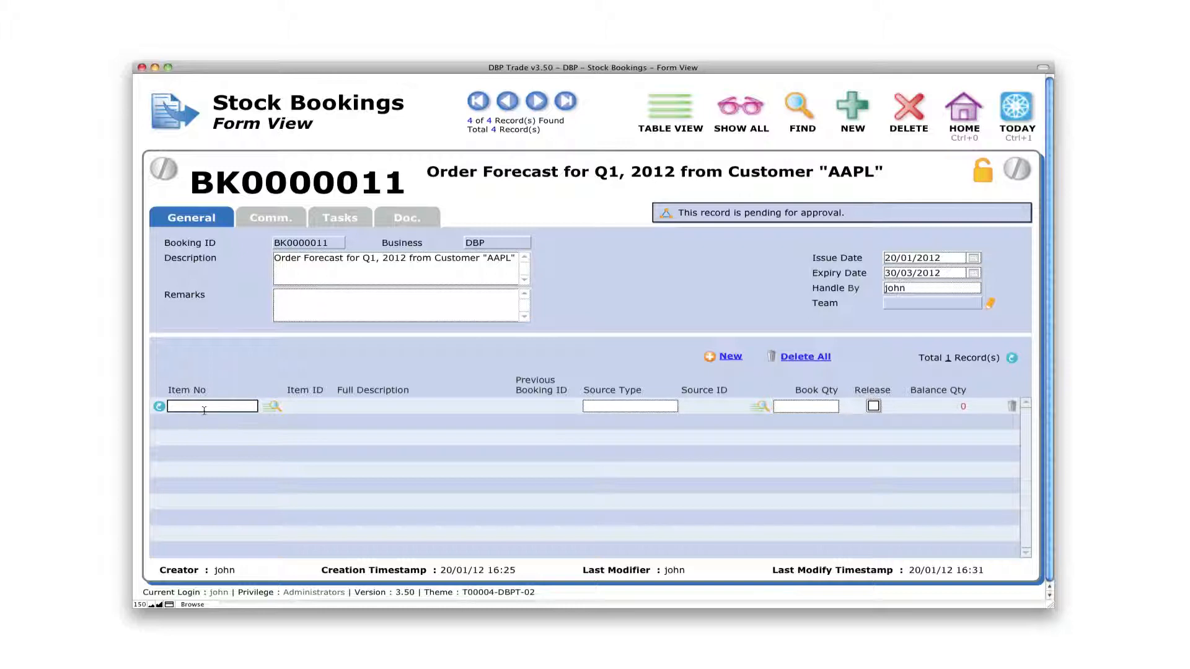
click(278, 412)
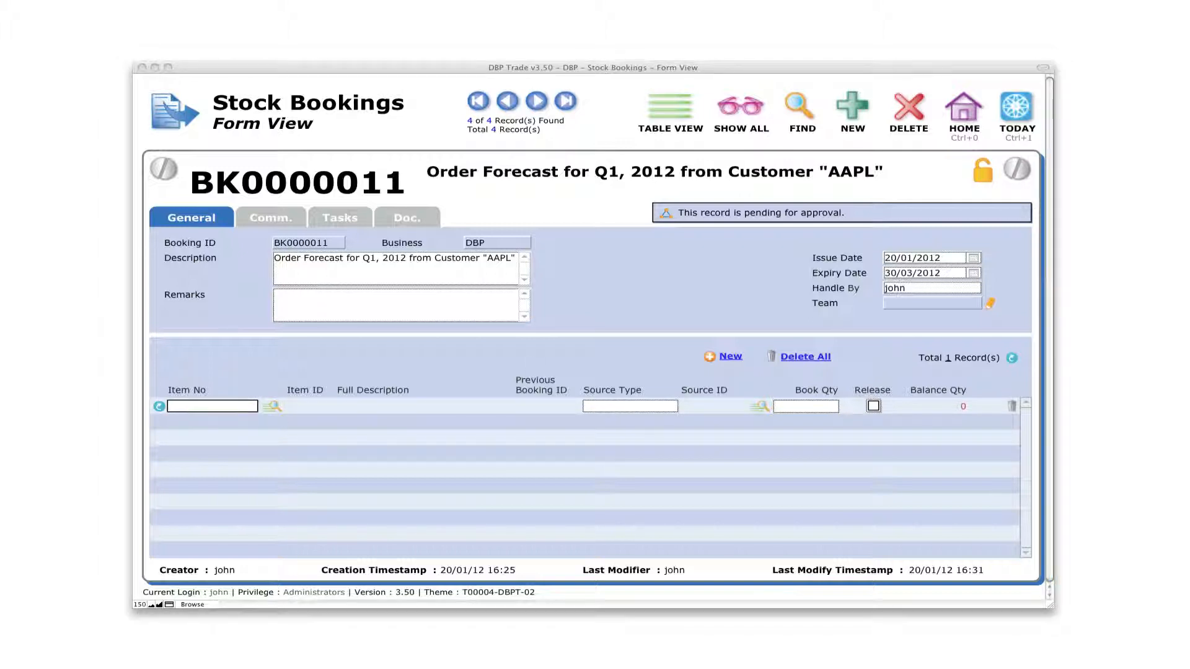
click(496, 322)
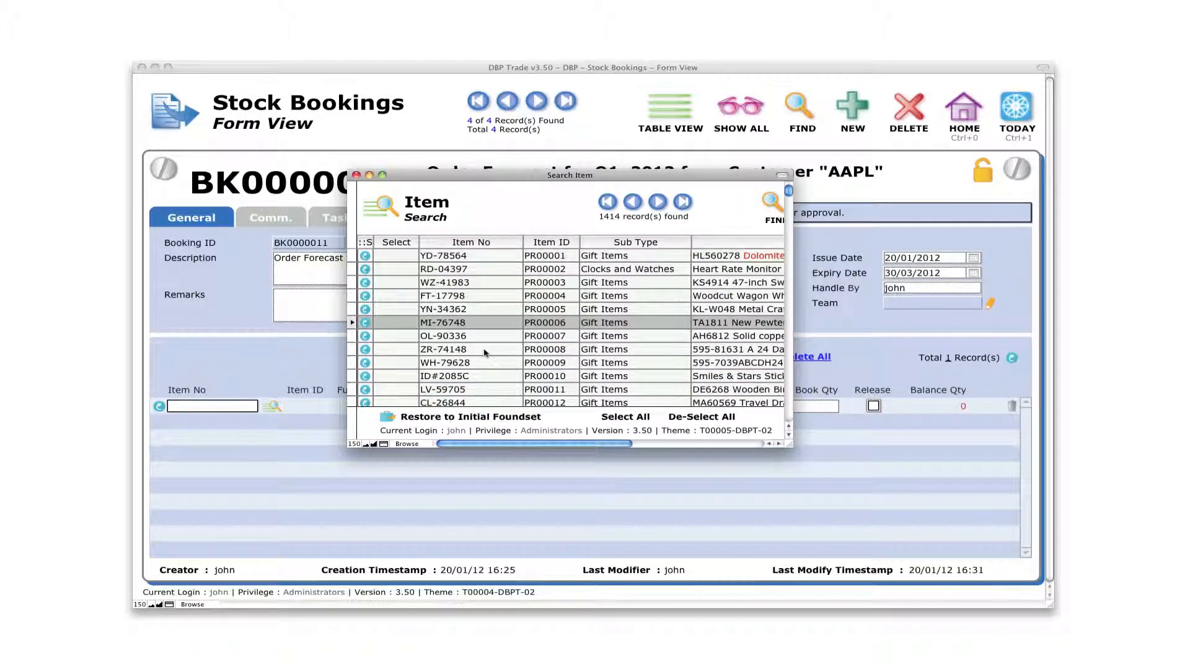
click(399, 355)
click(365, 351)
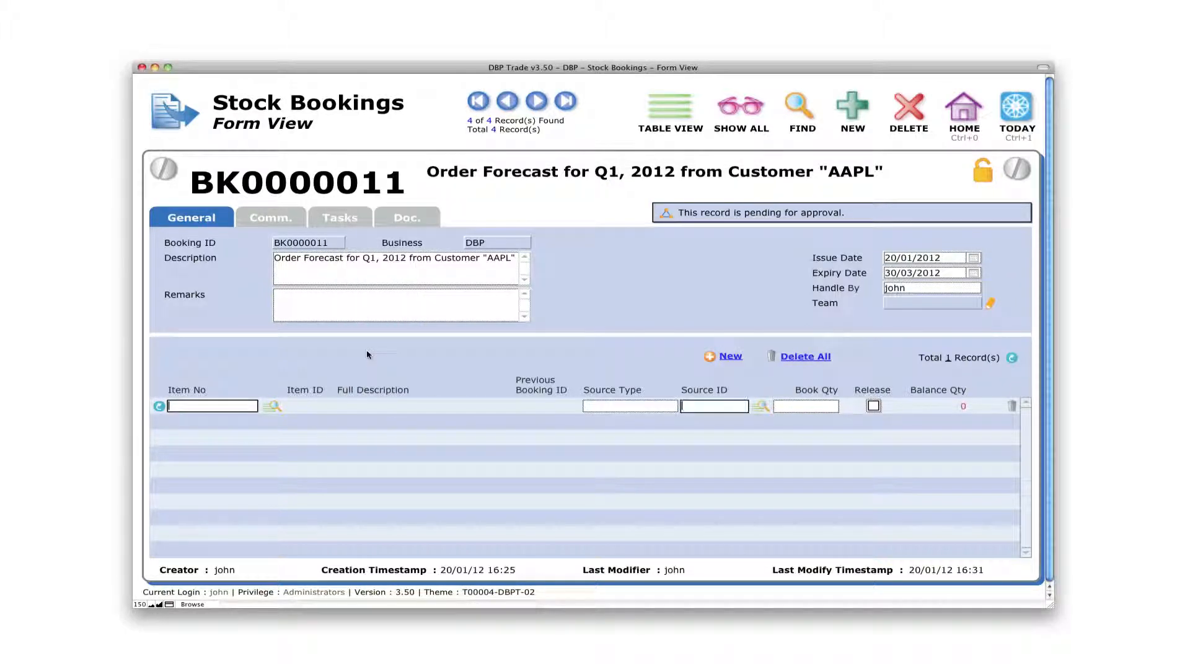
click(554, 421)
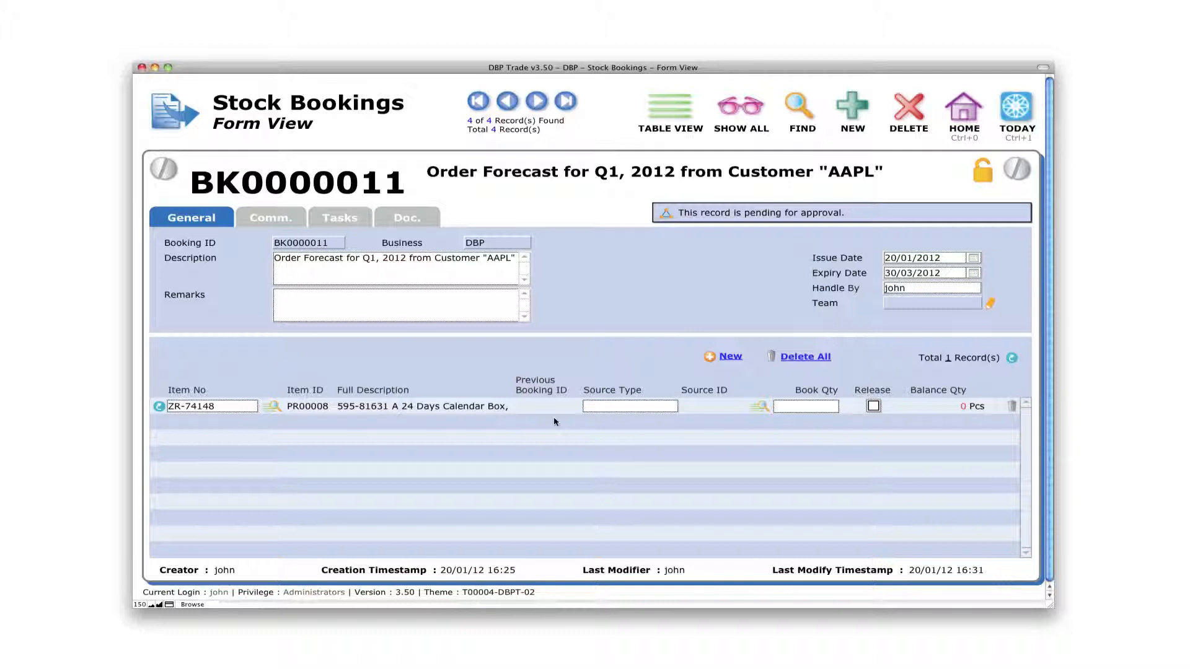
Check the item's stock and usable balances in its master record, and set the line's source to Inventory record IT0000806
click(160, 408)
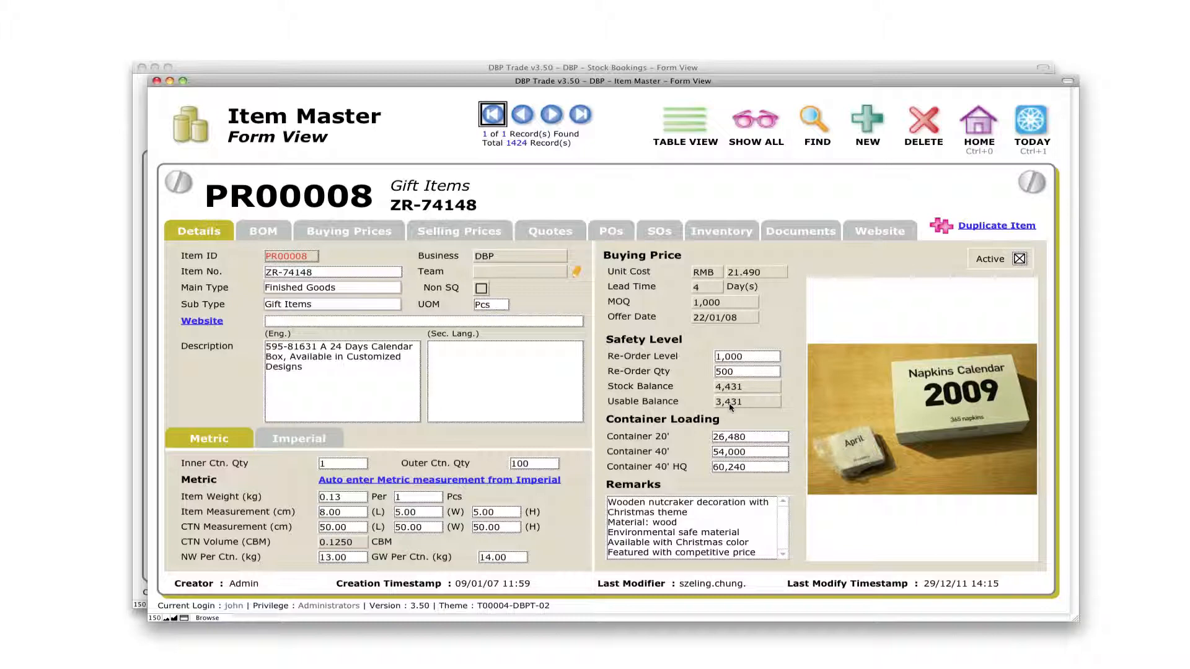
key(super+w)
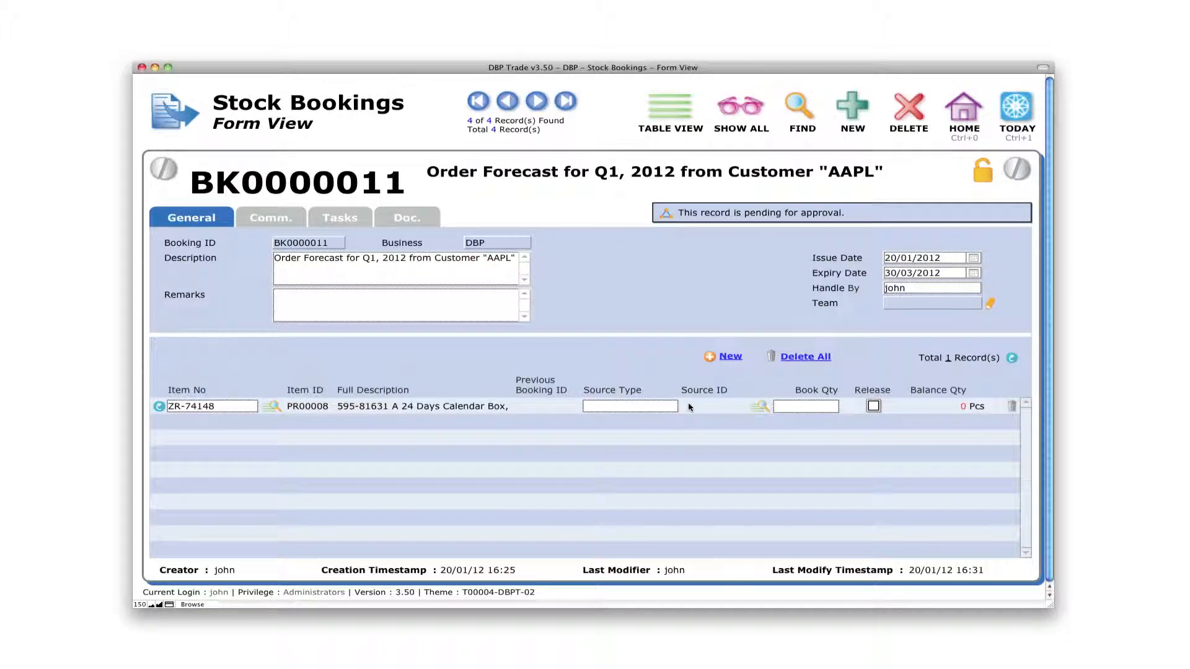
click(657, 408)
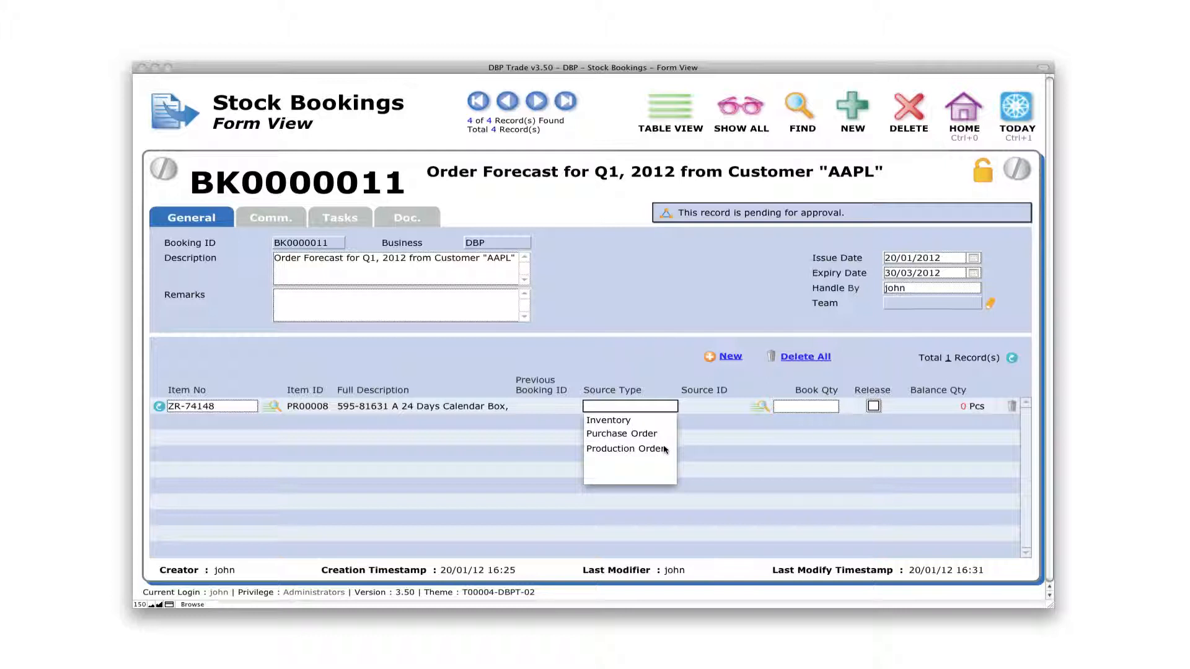
click(638, 424)
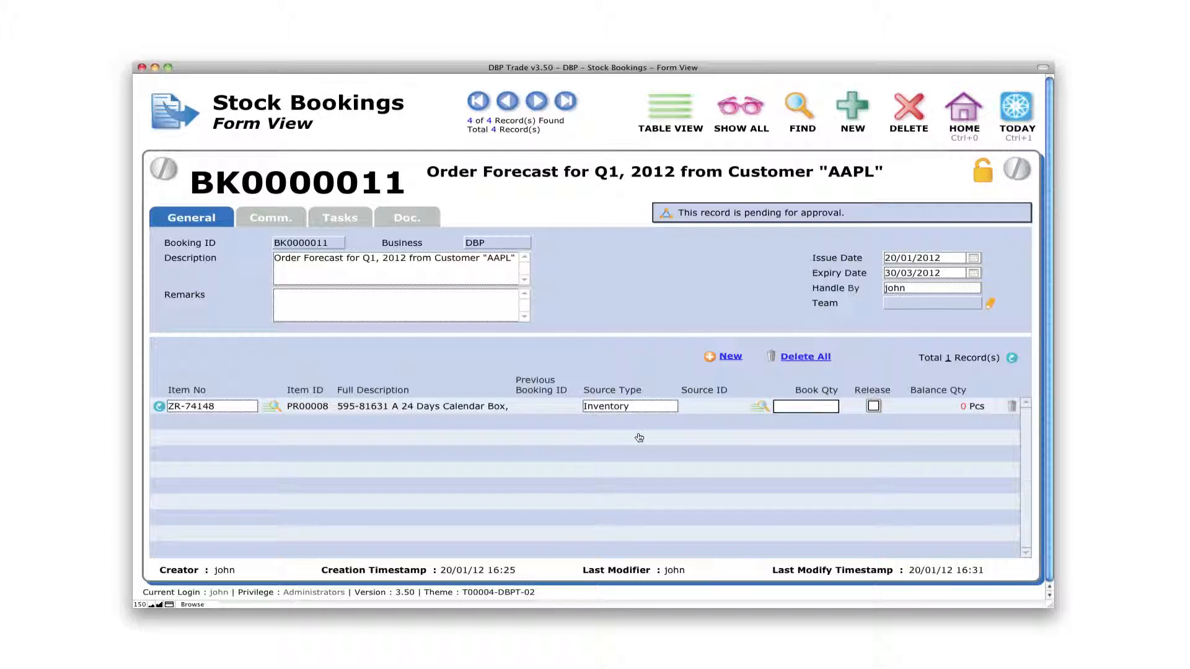
click(764, 408)
drag(827, 184, 499, 156)
drag(757, 427, 1040, 423)
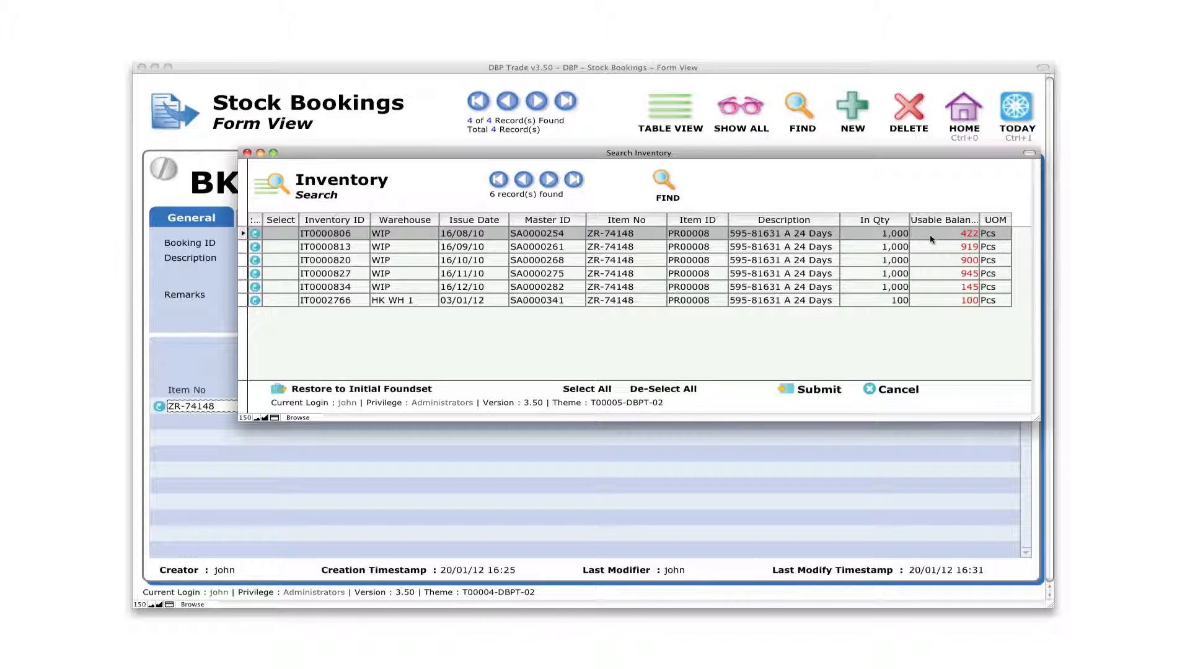
click(255, 234)
Set the book quantity of the ZR-74148 line to 400 and mark the line as released
click(784, 408)
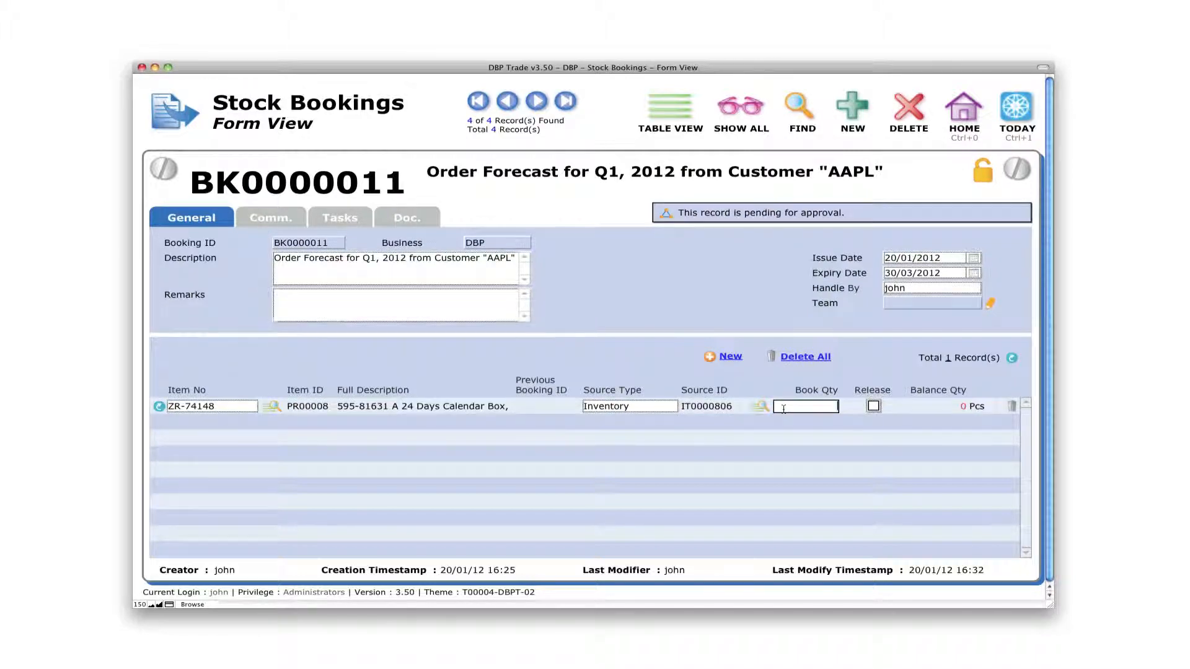
text(400)
click(818, 435)
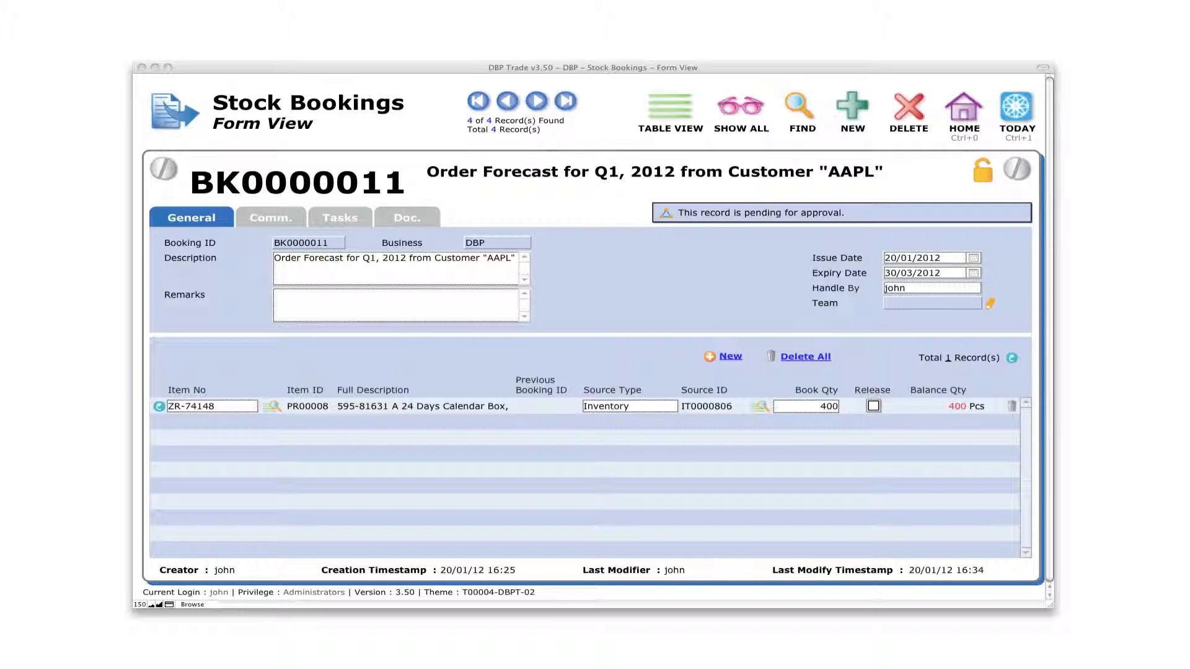
click(880, 495)
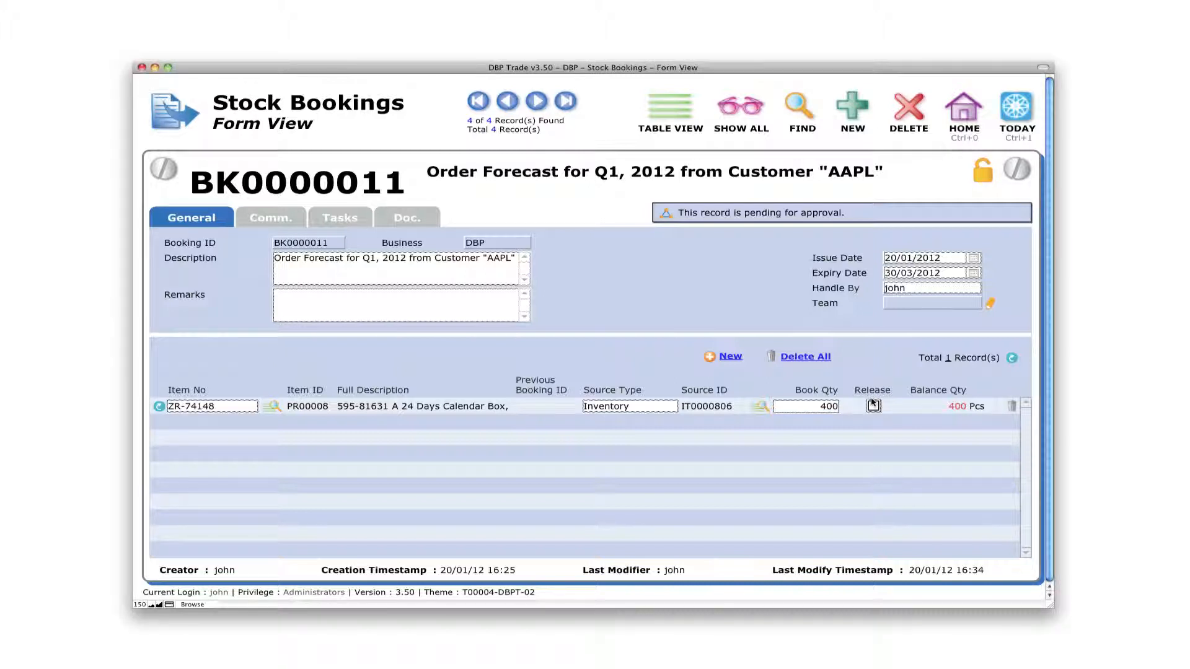
click(874, 407)
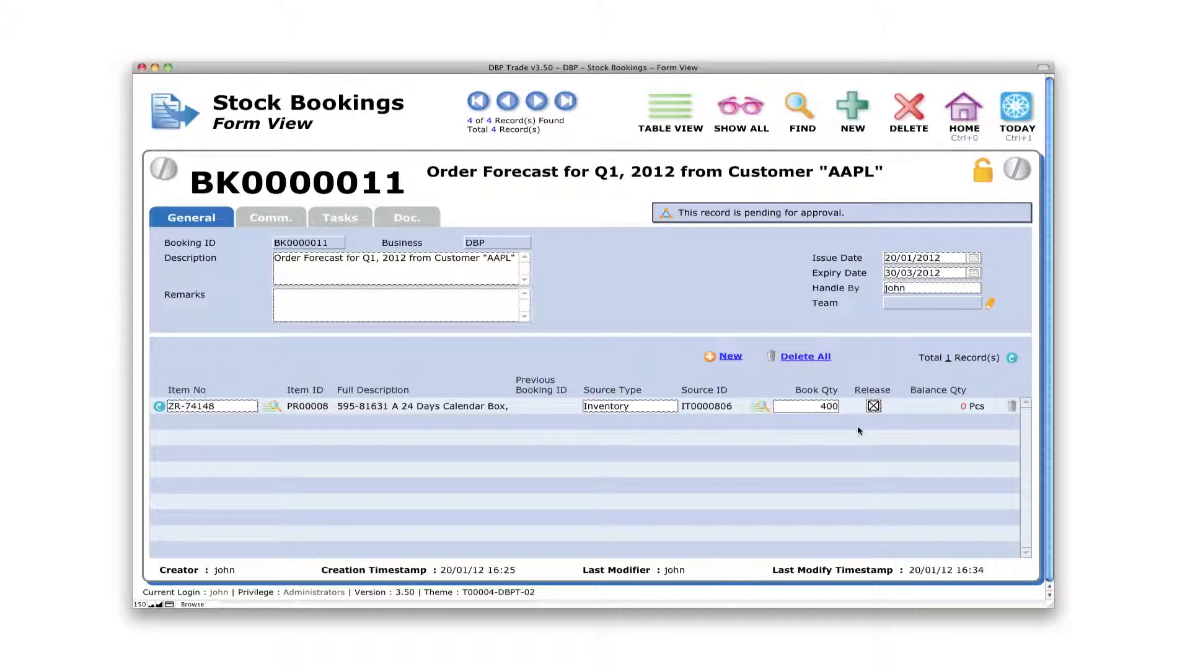